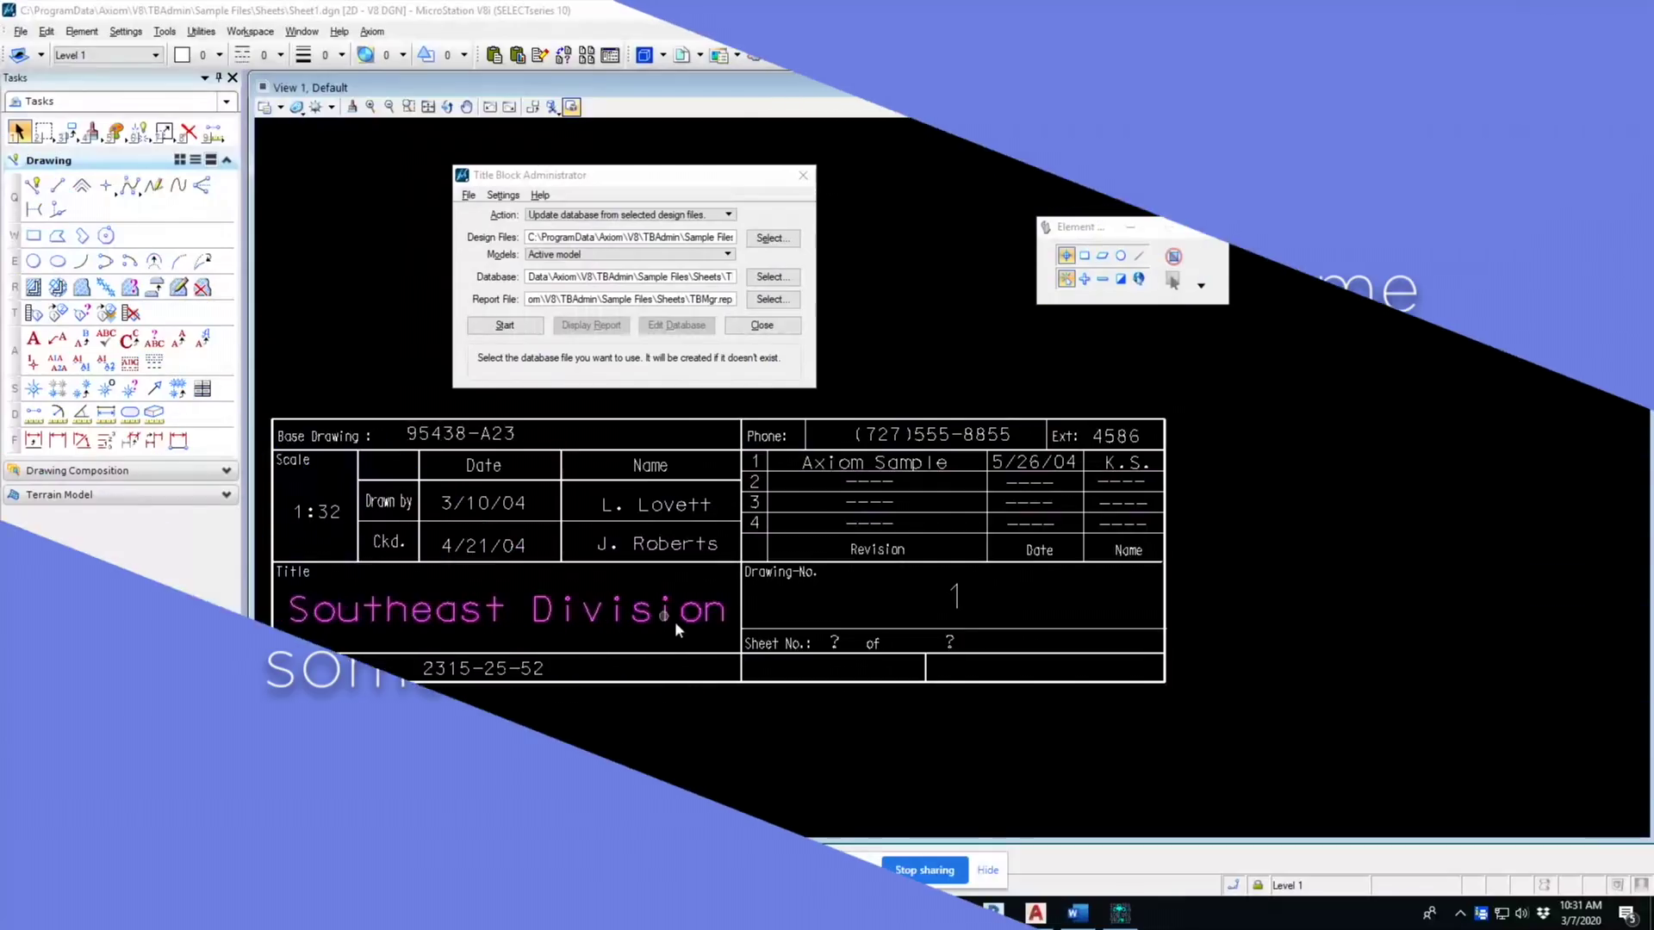
- Reopen the Title Block Administrator for V8 from the Axiom menu
click(681, 284)
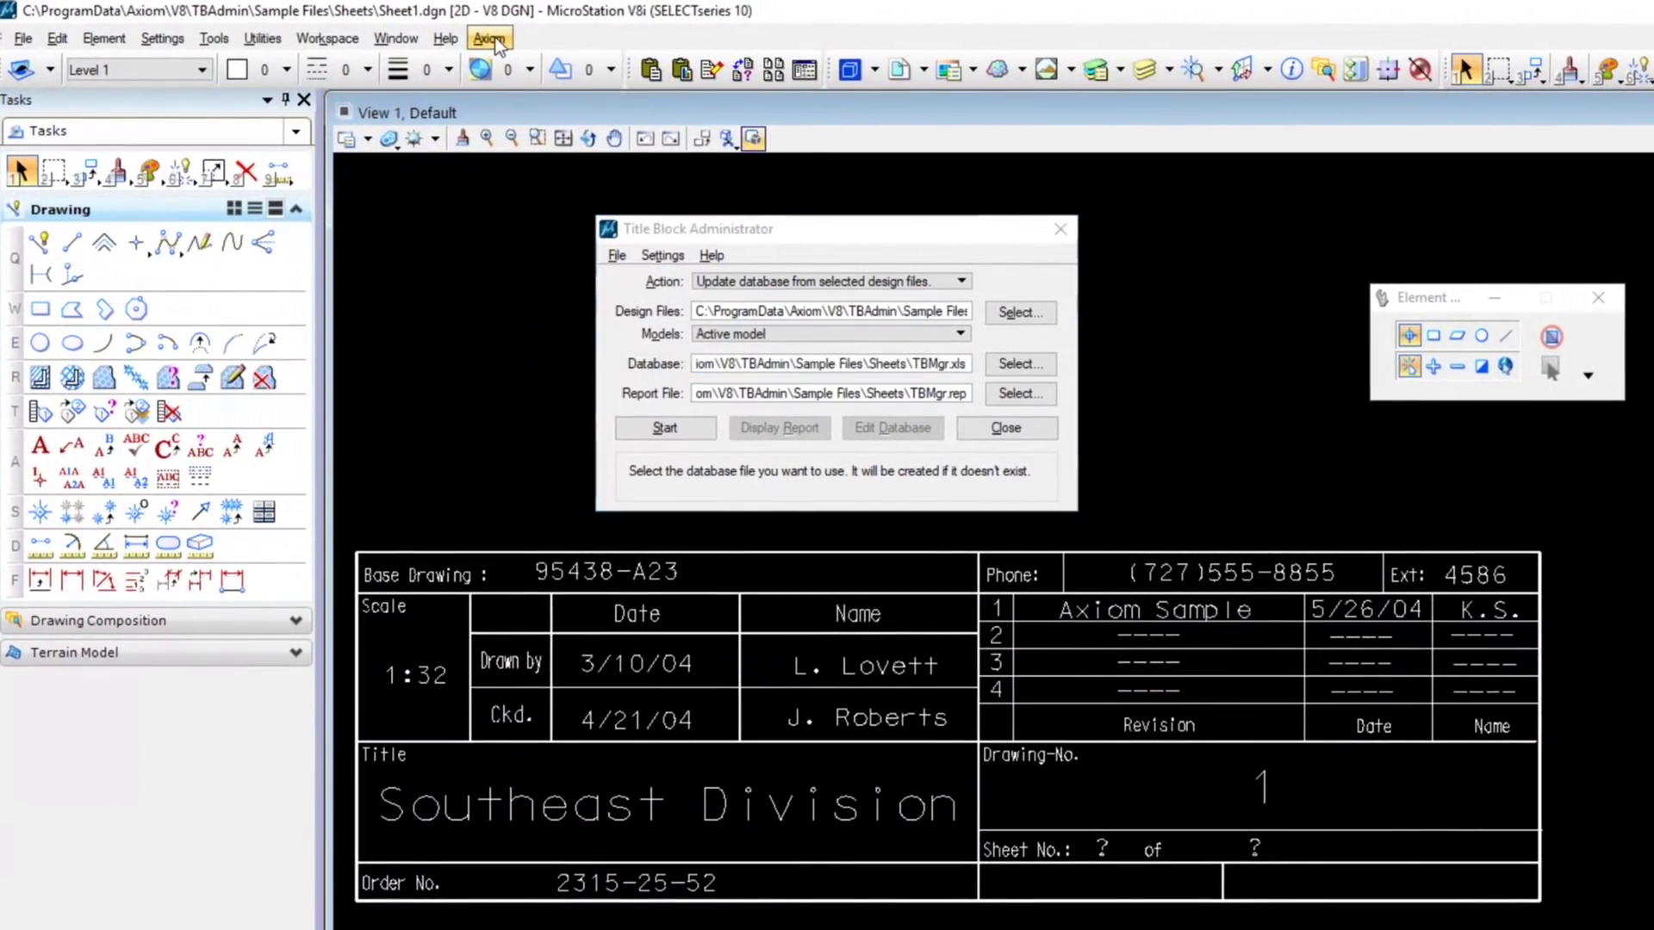
click(414, 35)
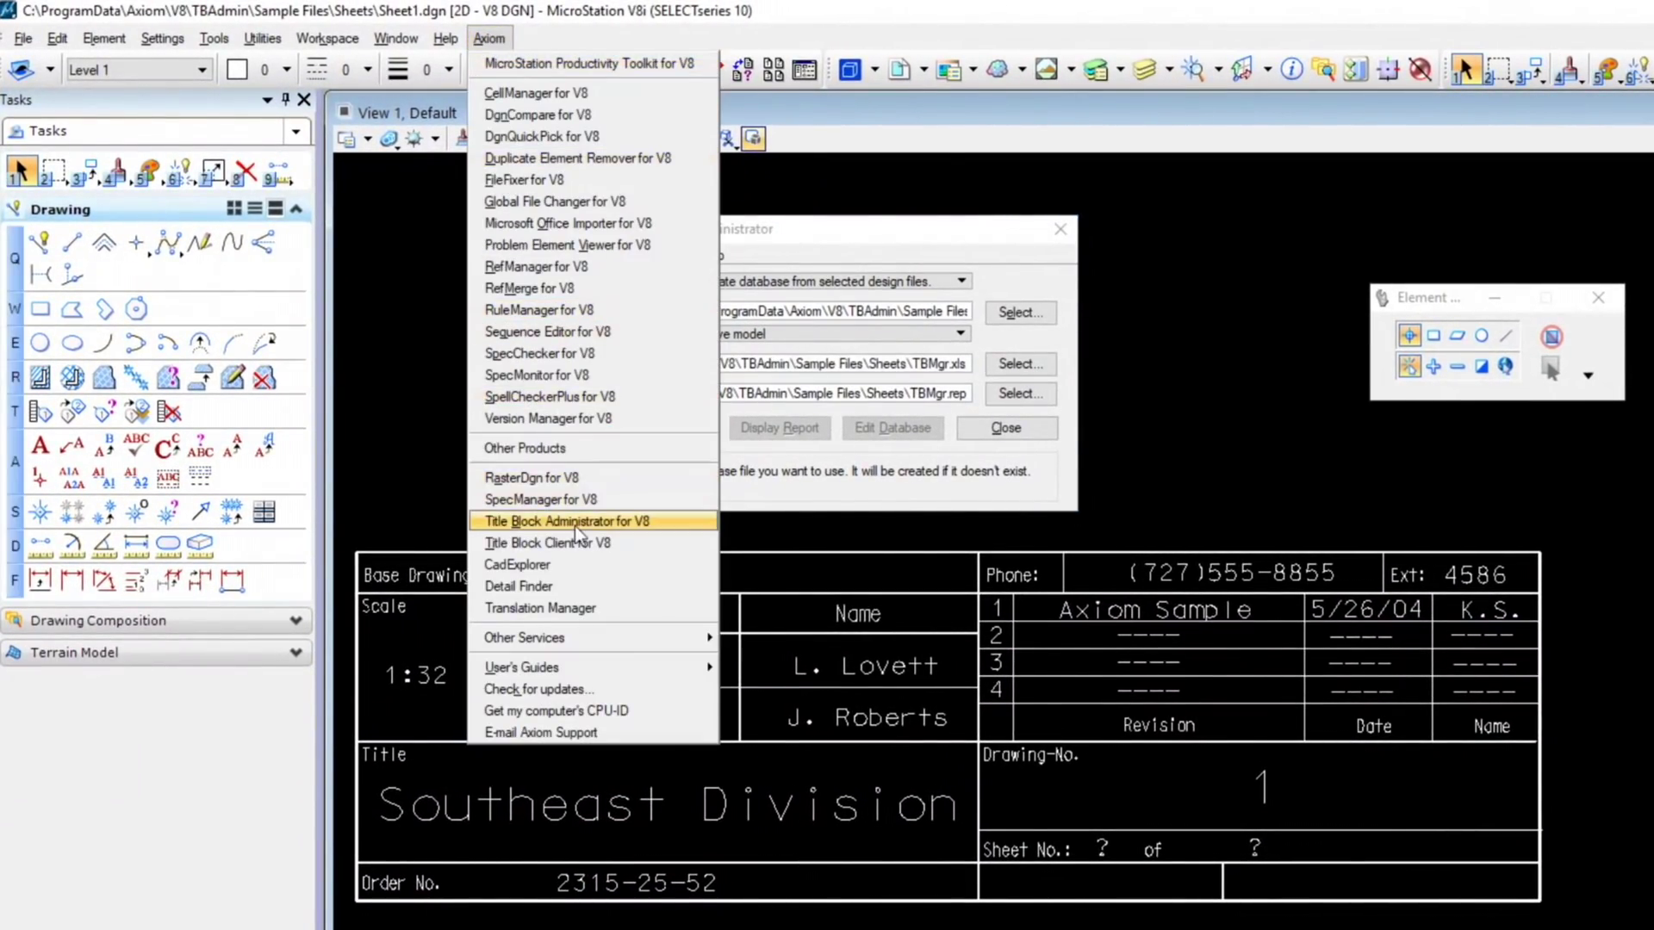
click(669, 524)
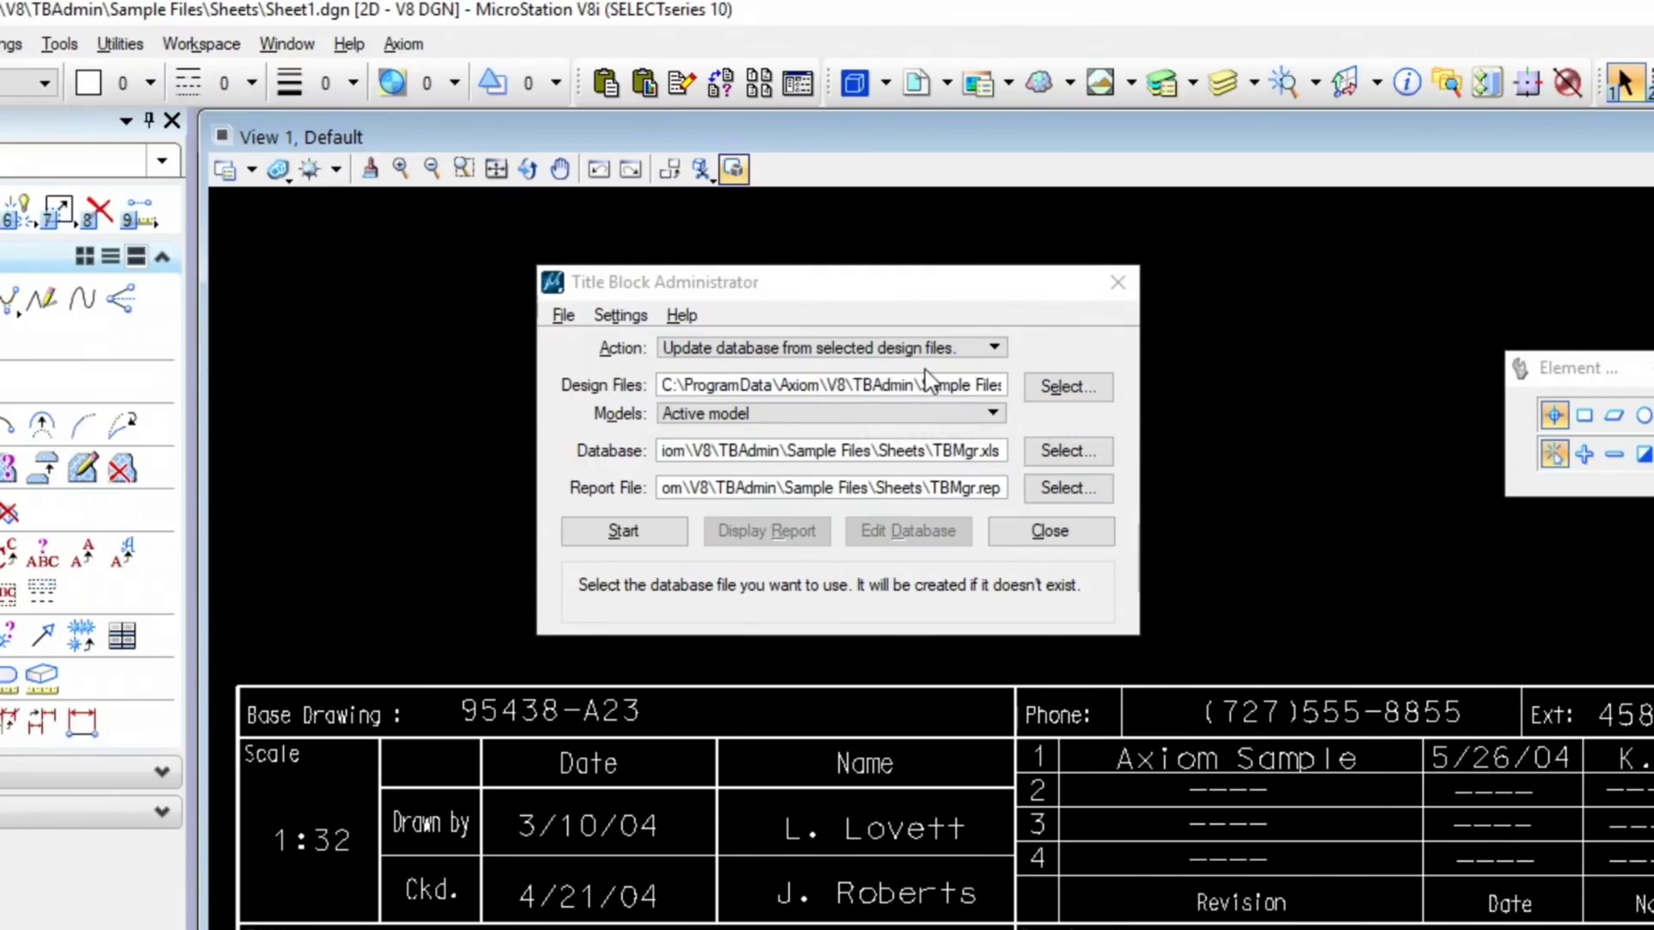
- Add Sheet1.dgn through Sheet5.dgn from the Sheets folder as the design files to process
click(1100, 382)
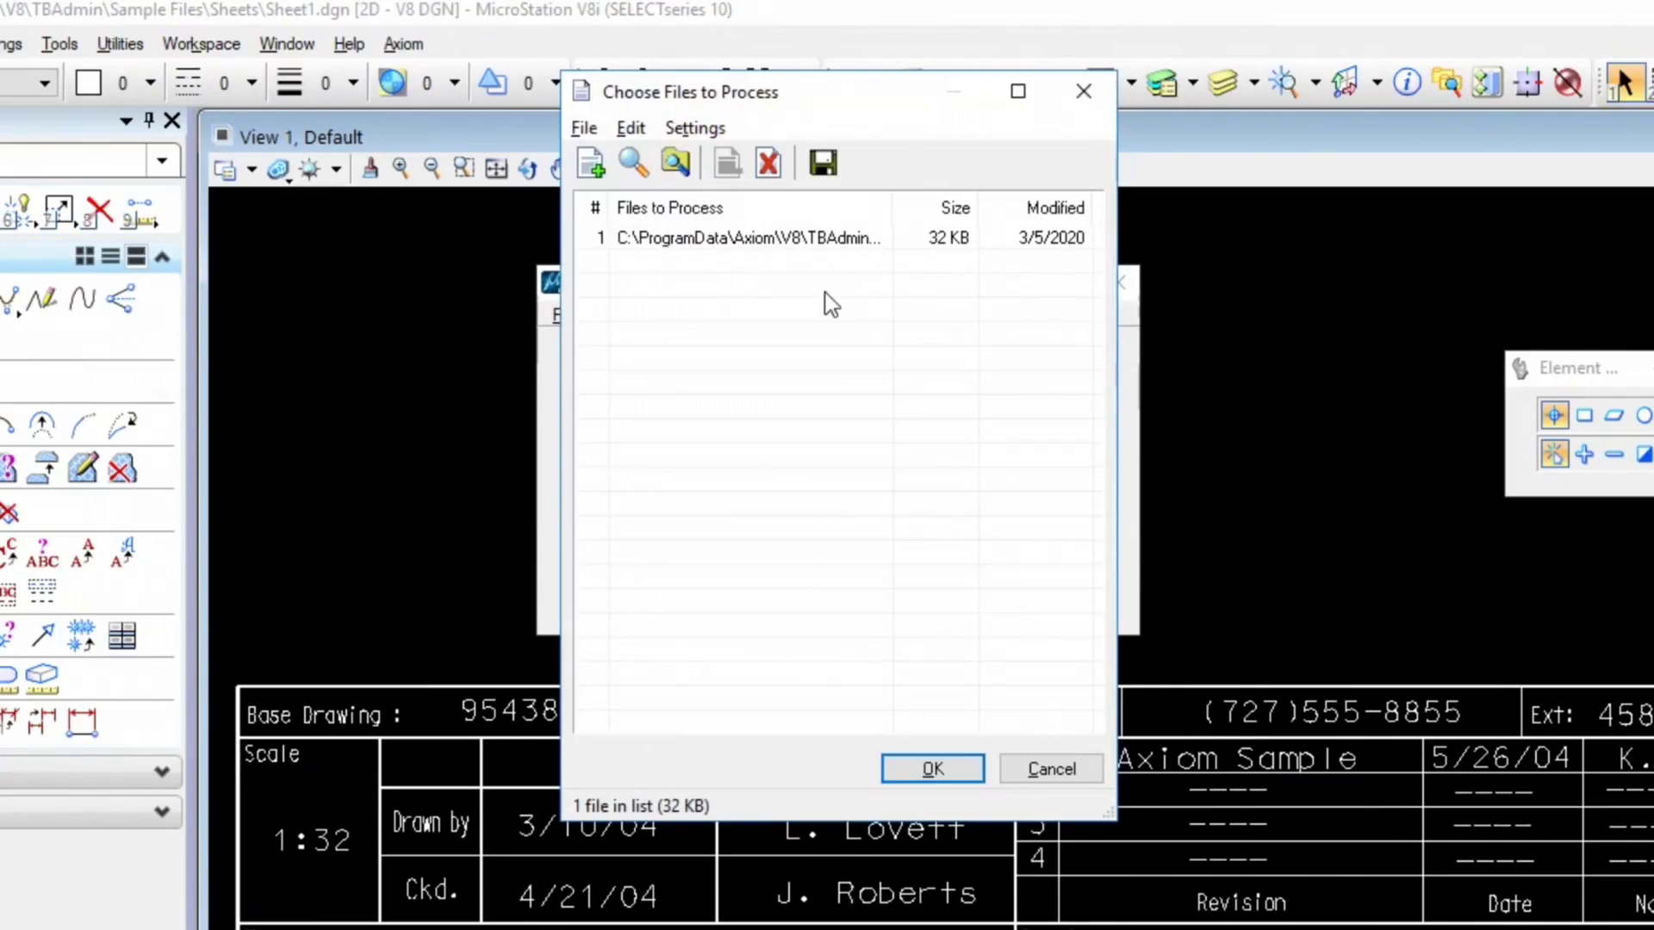
right_click(822, 328)
click(853, 344)
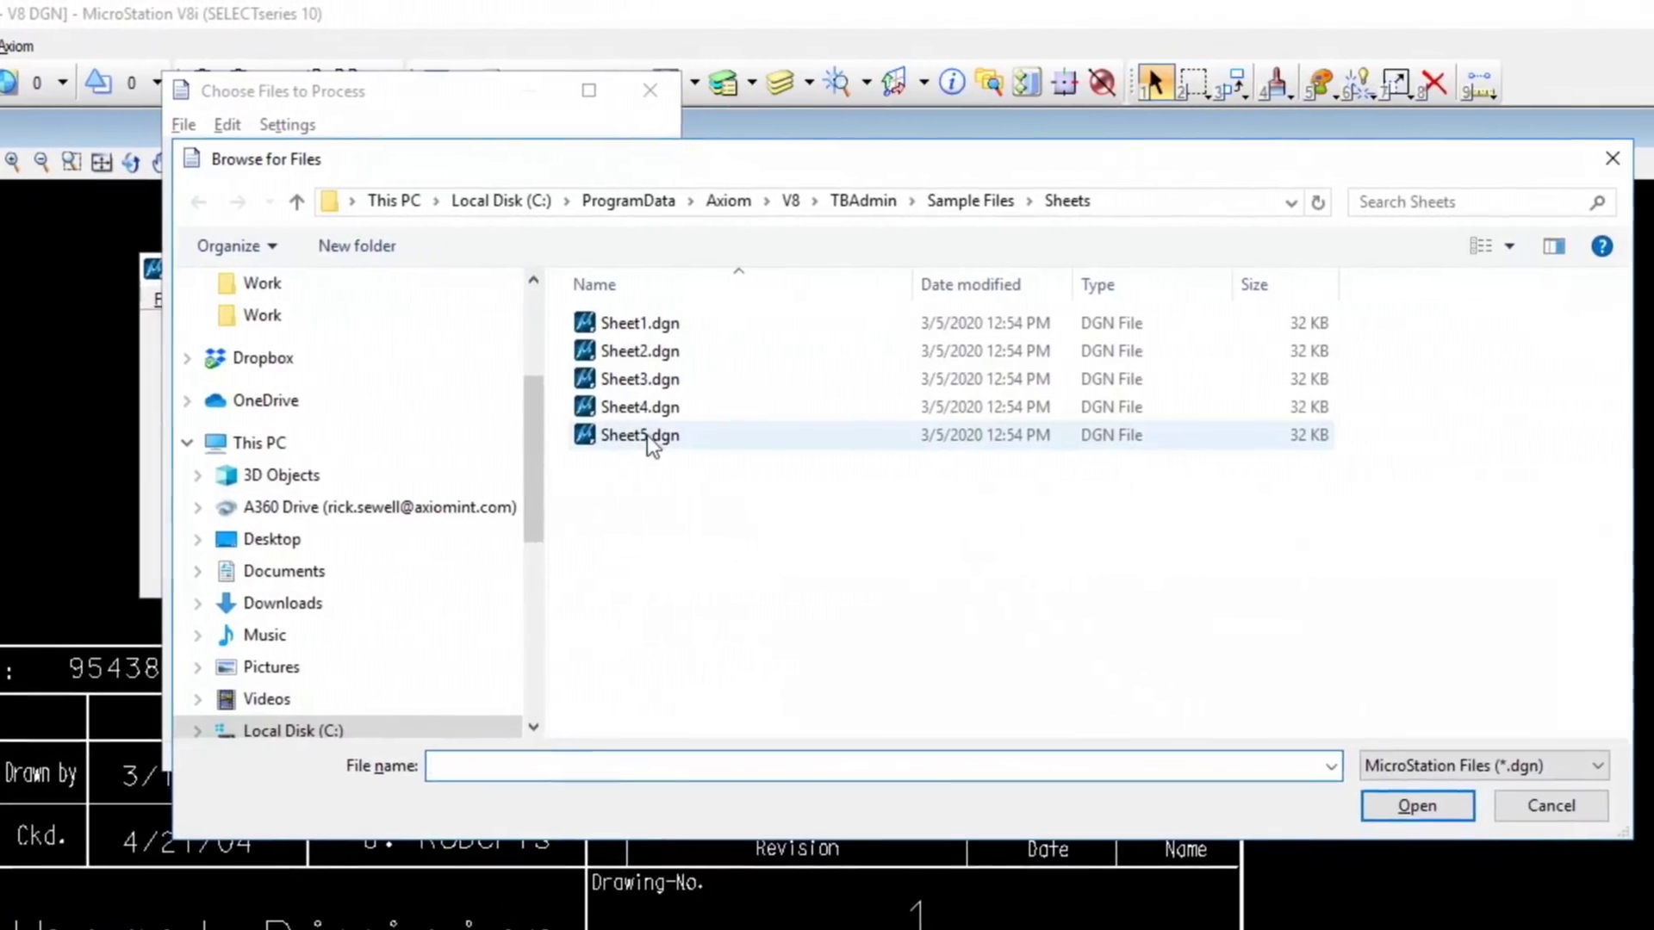
click(672, 434)
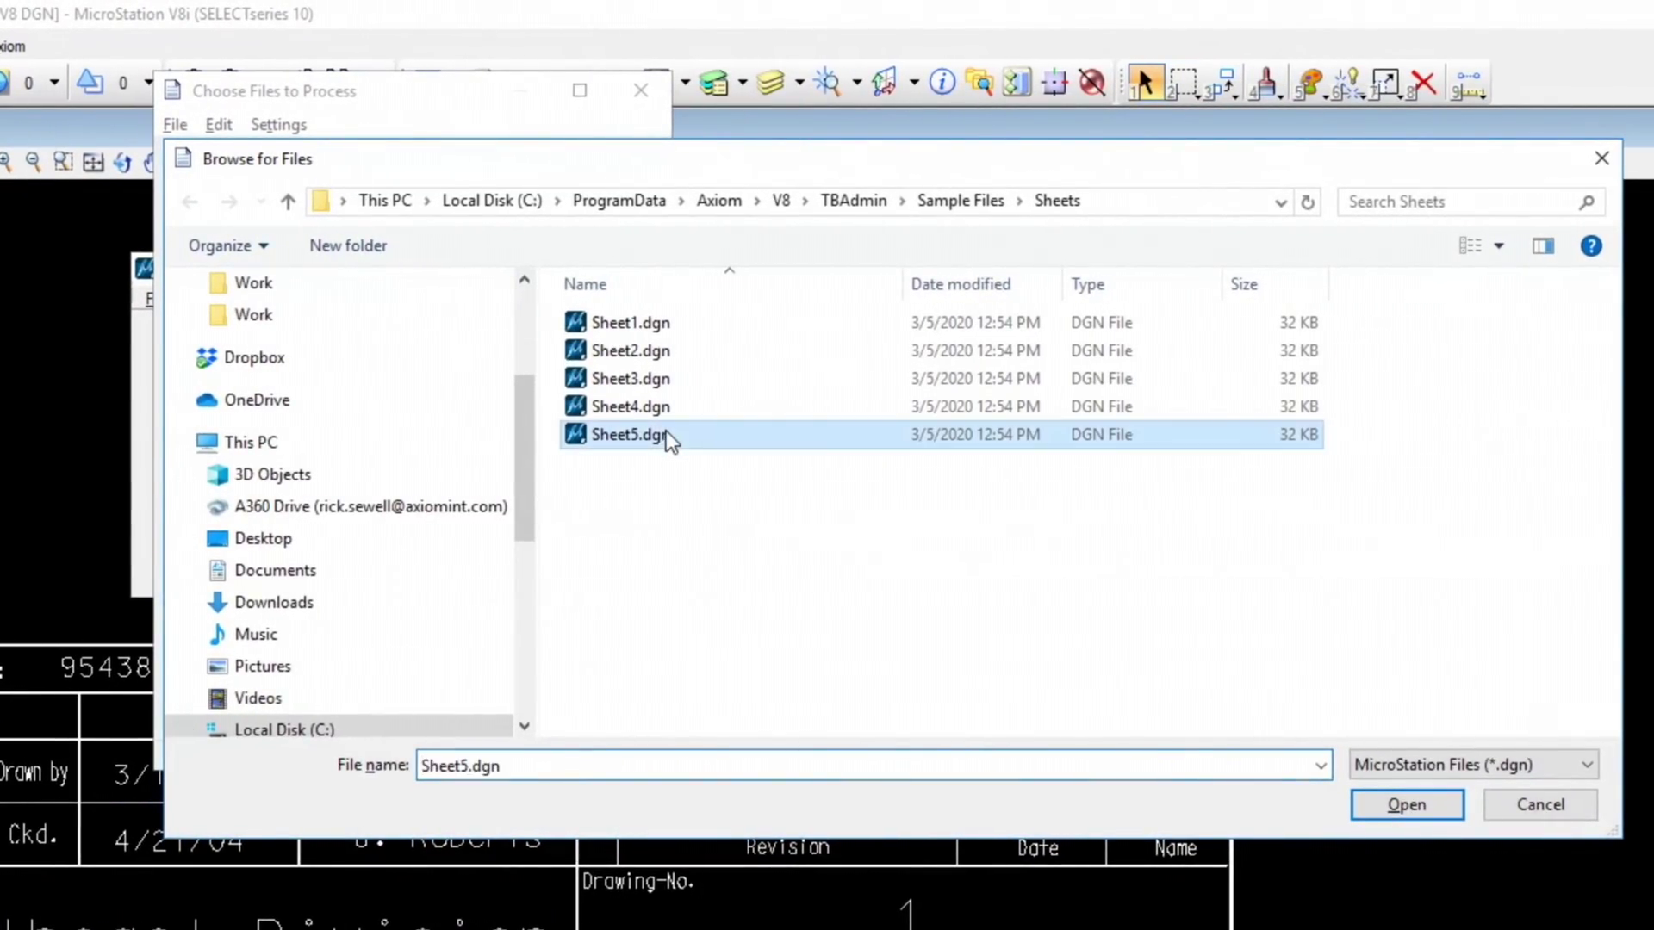
key(ctrl+a)
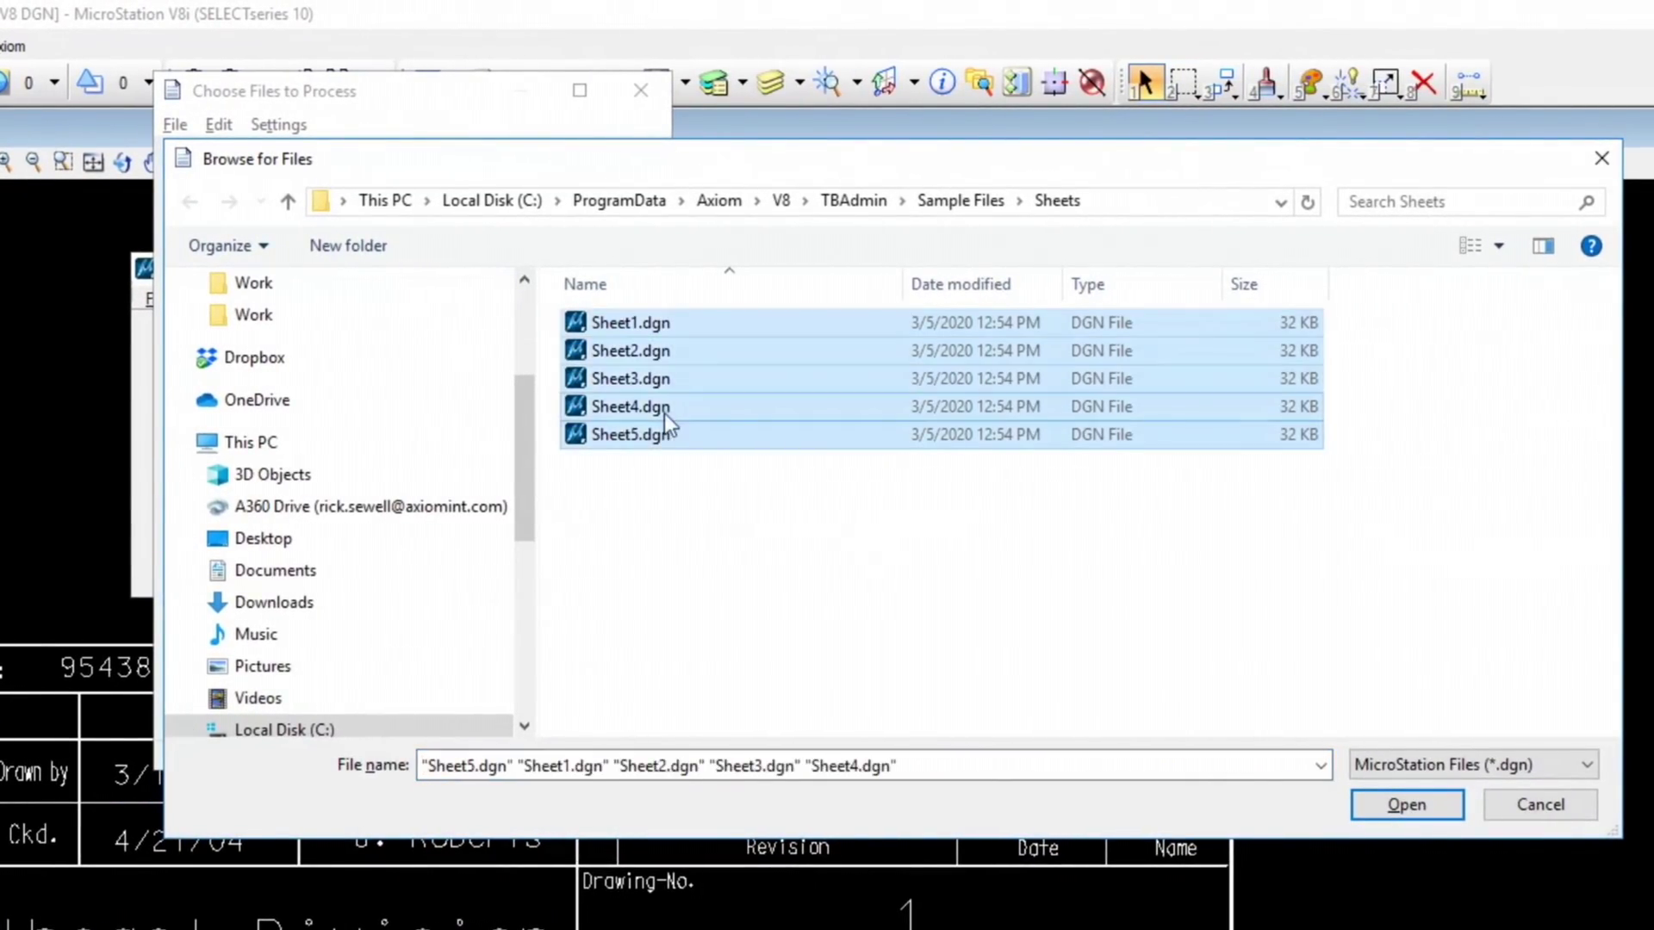
click(1396, 806)
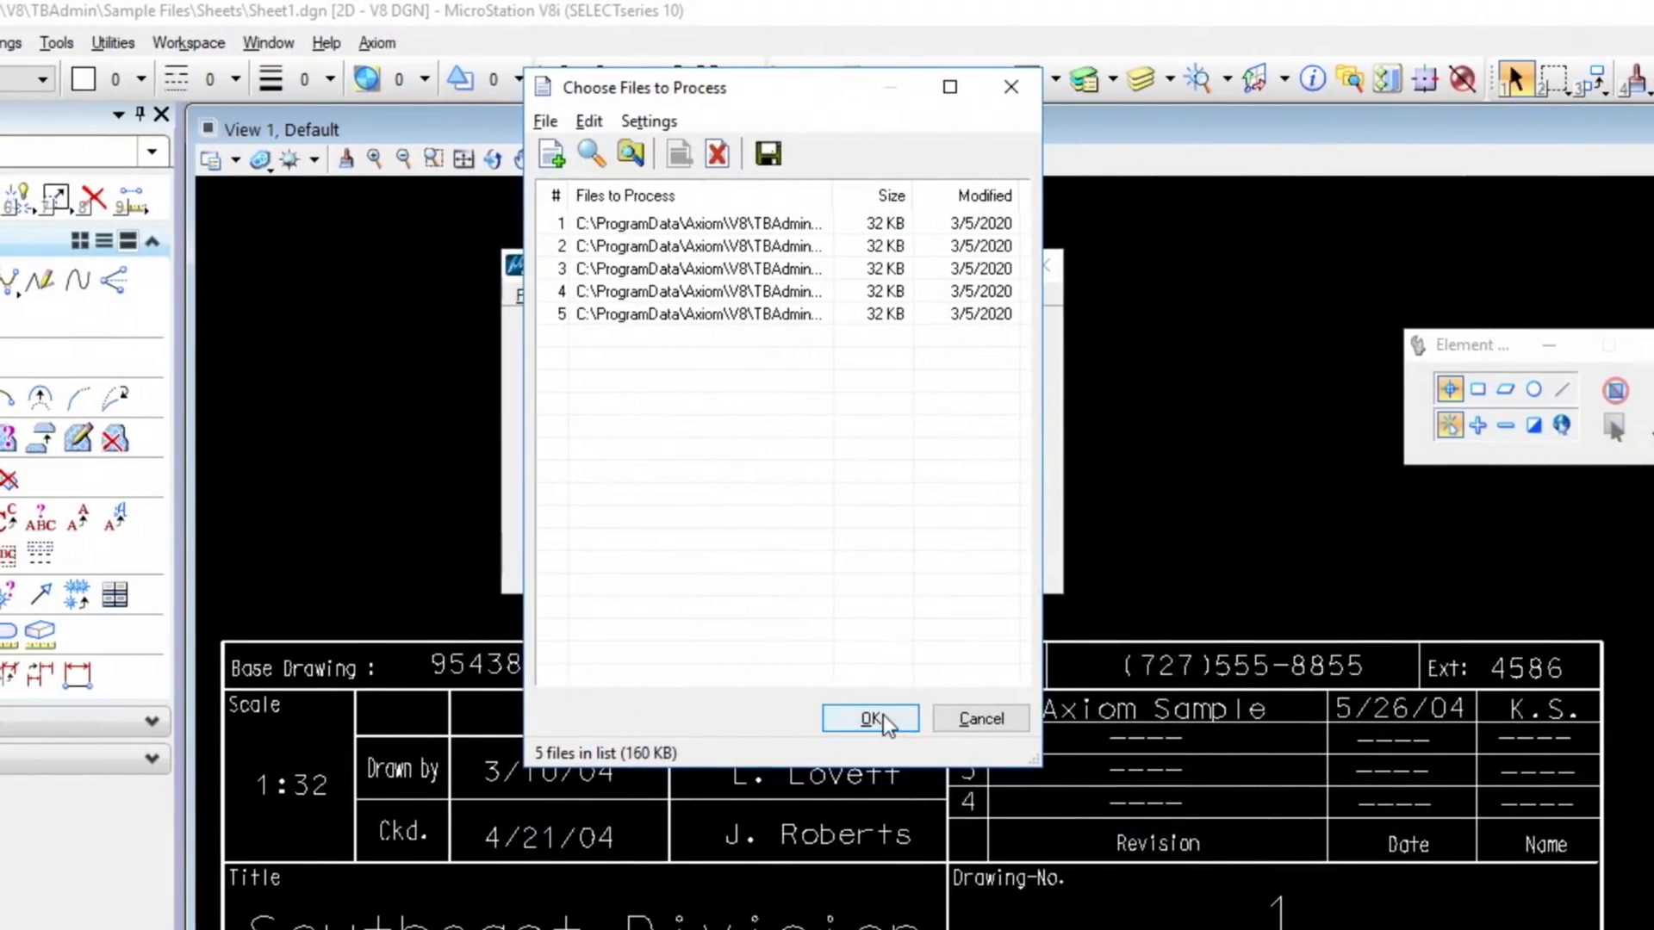
click(882, 716)
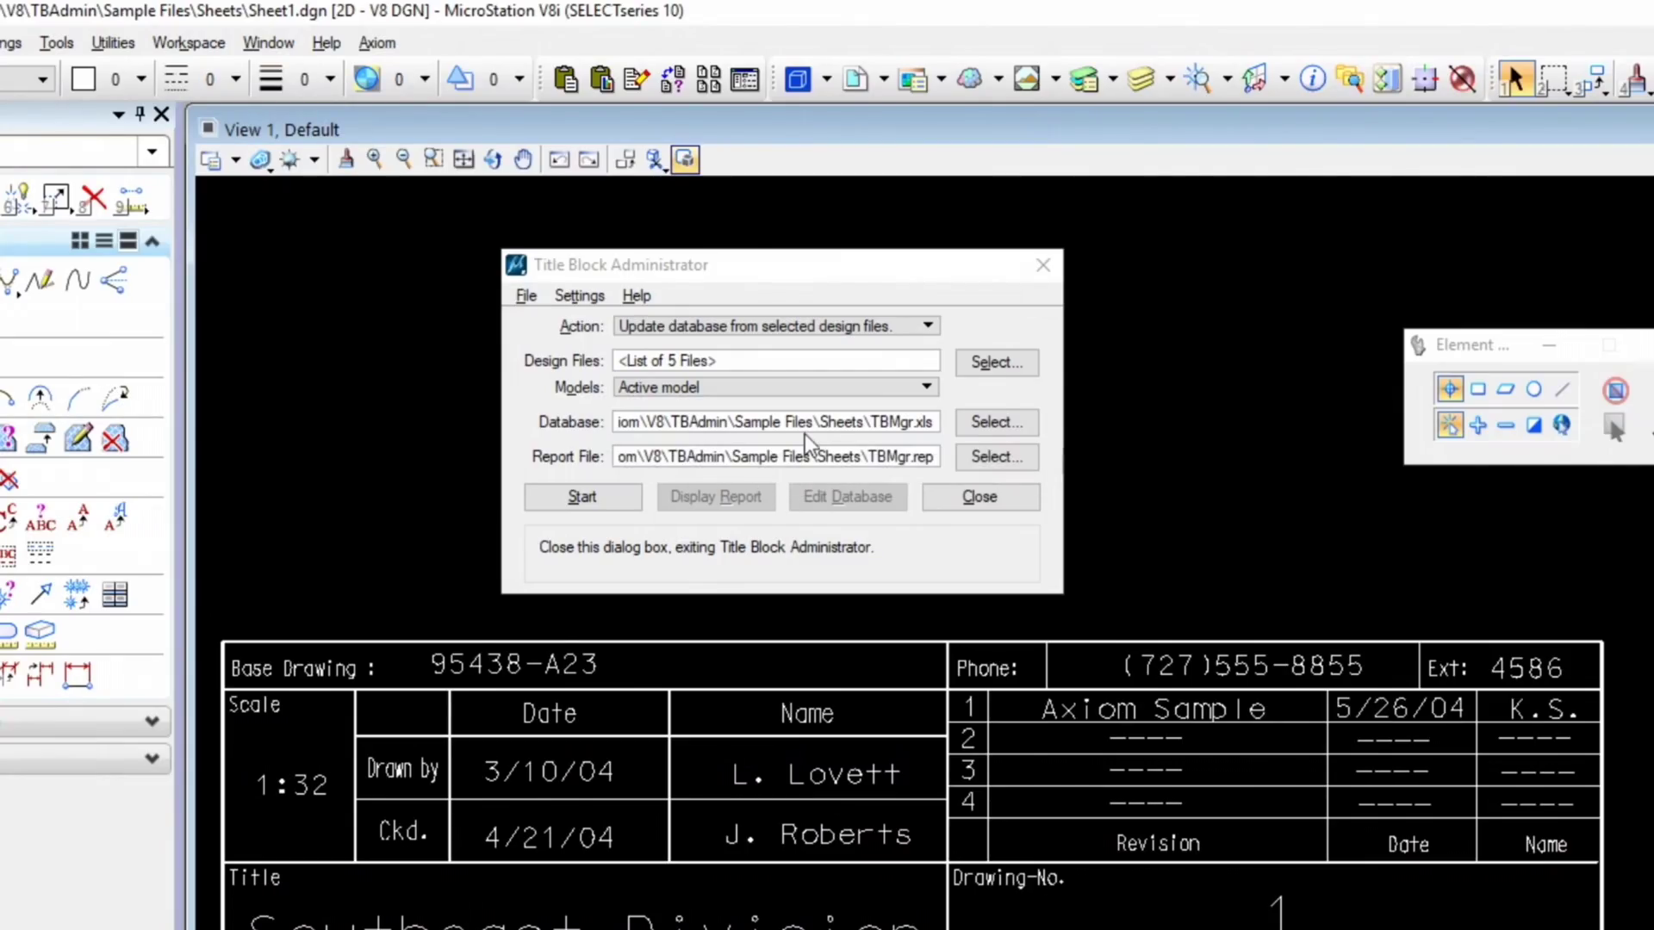
click(891, 426)
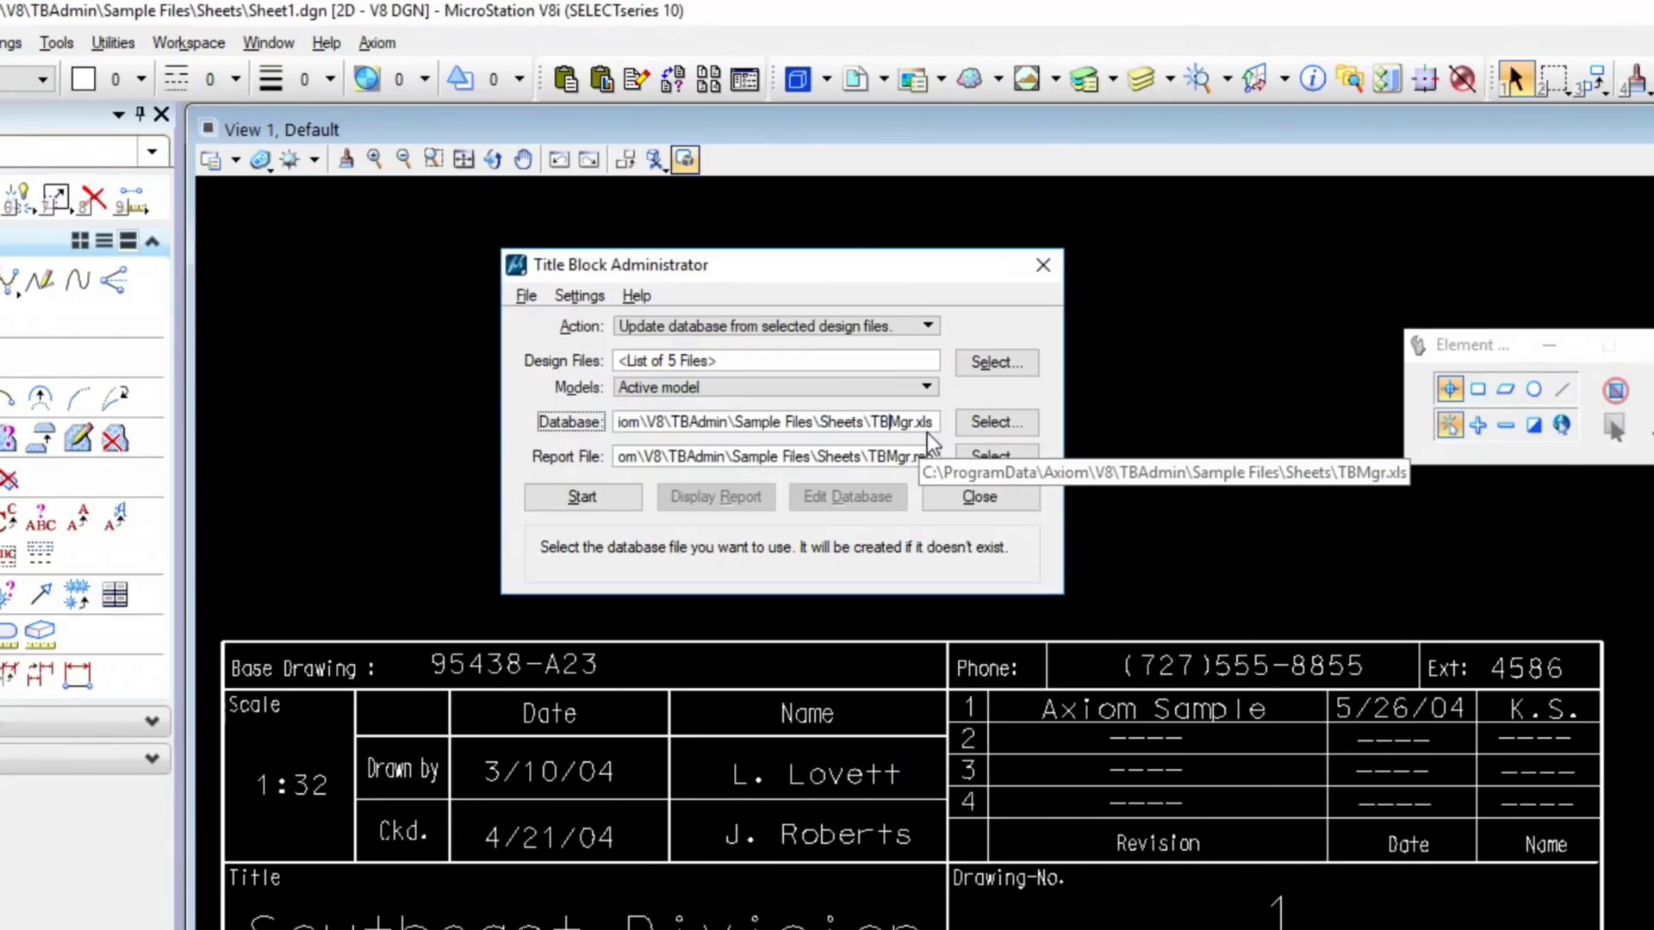
key(Home)
key(End)
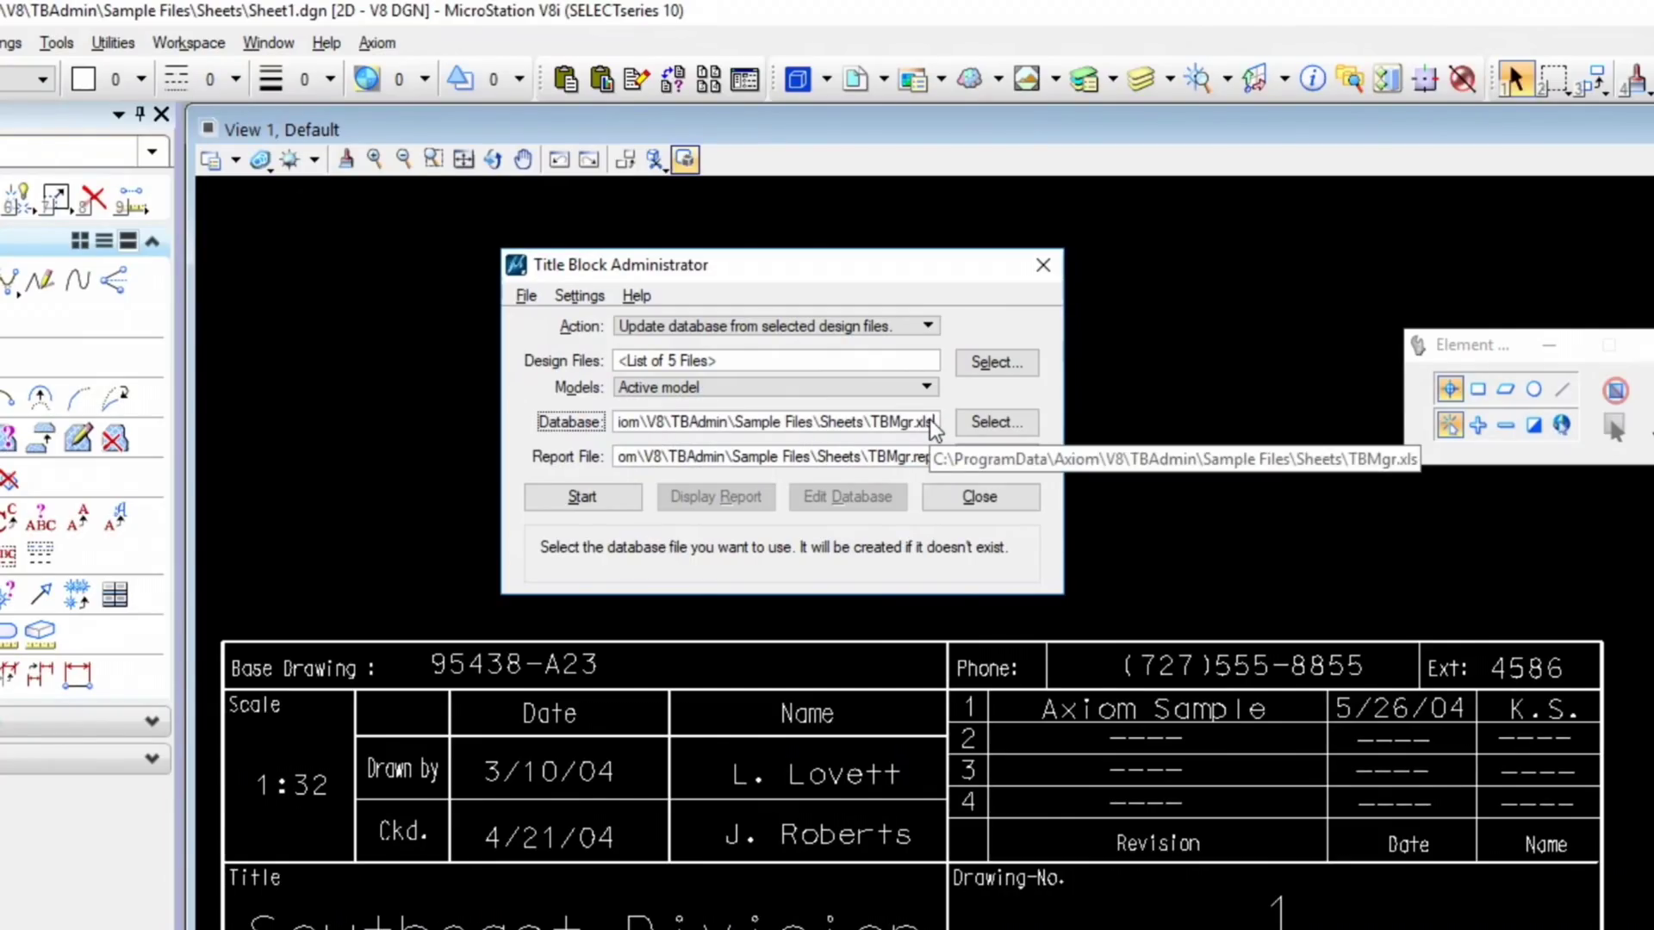
double_click(881, 392)
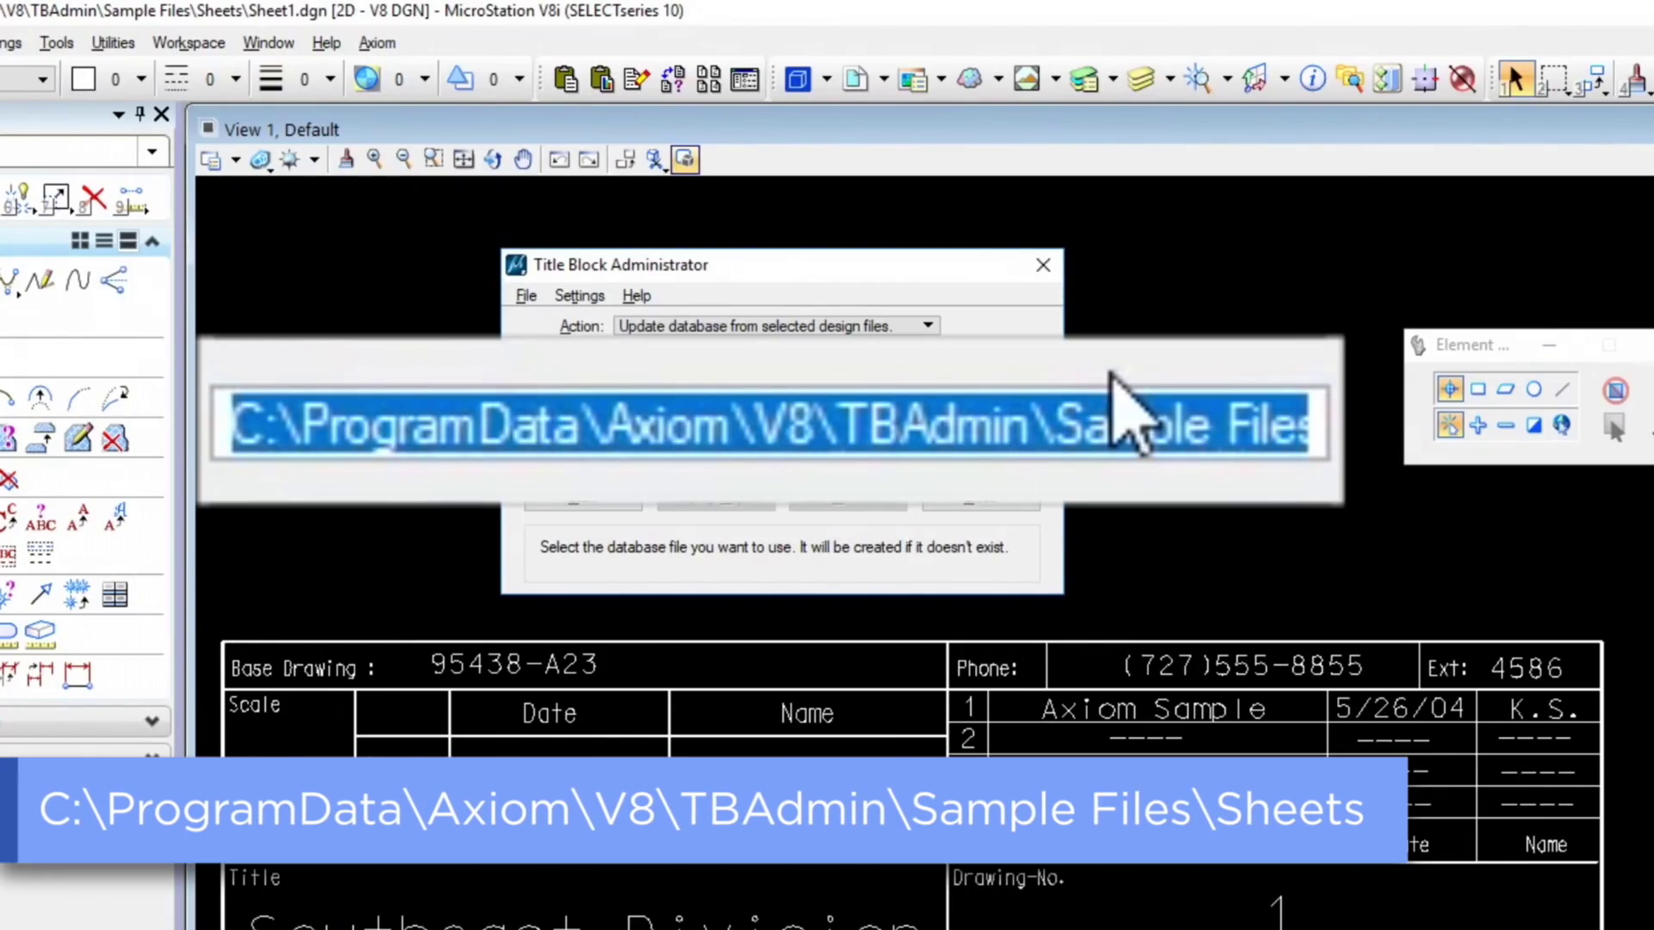
key(End)
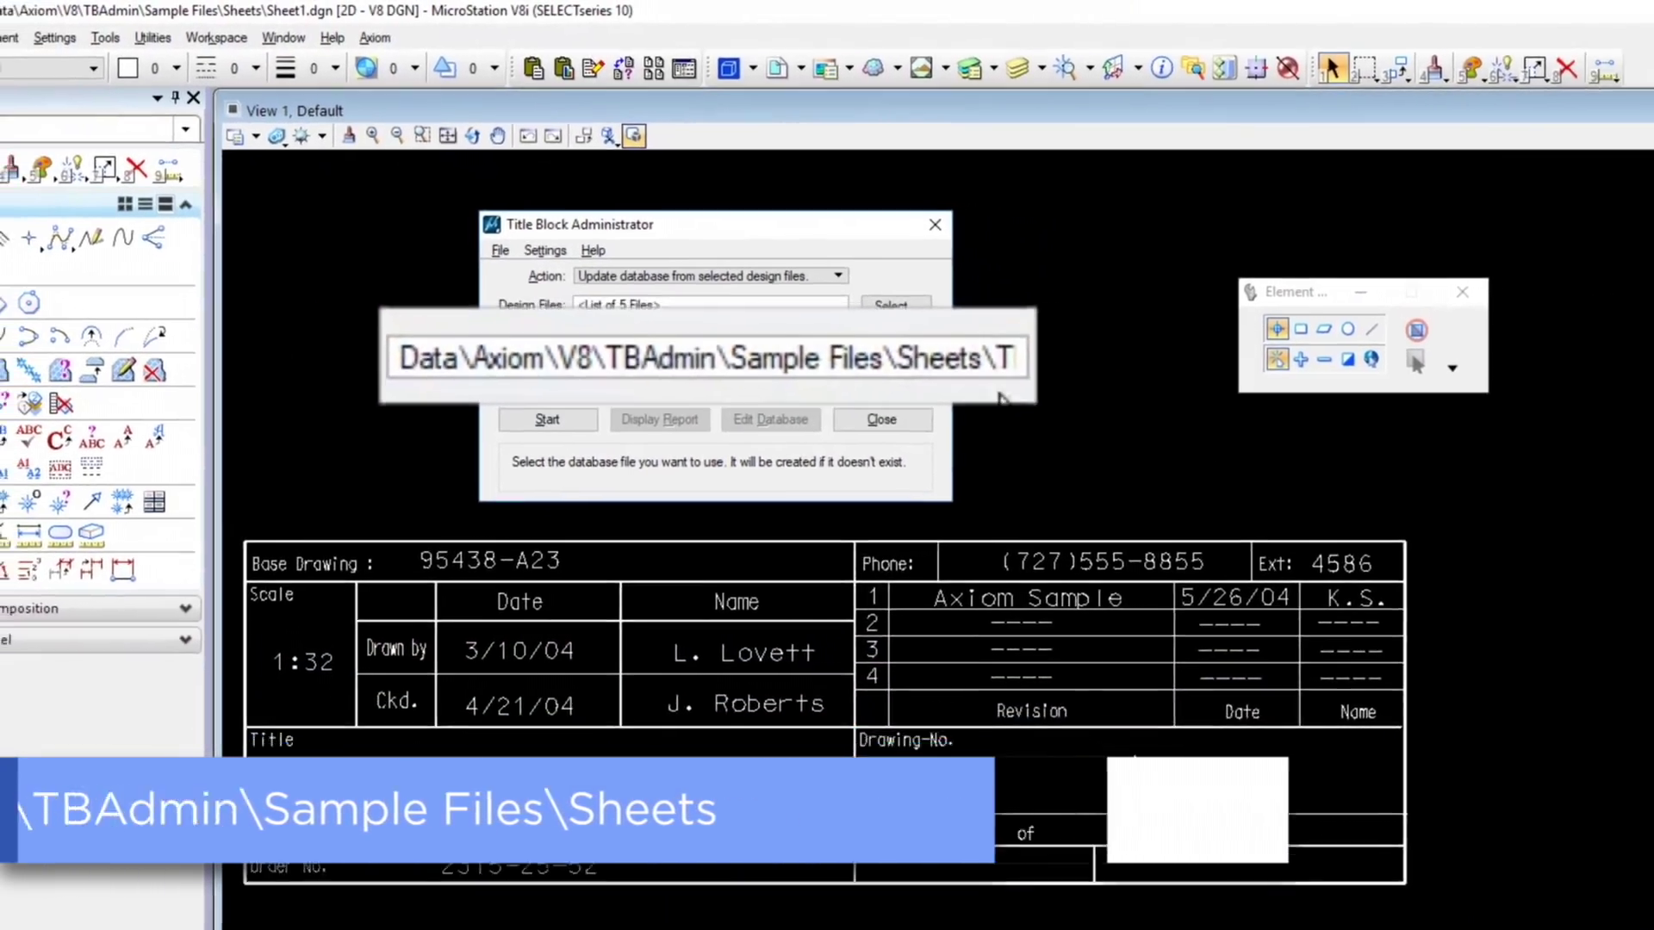
click(487, 913)
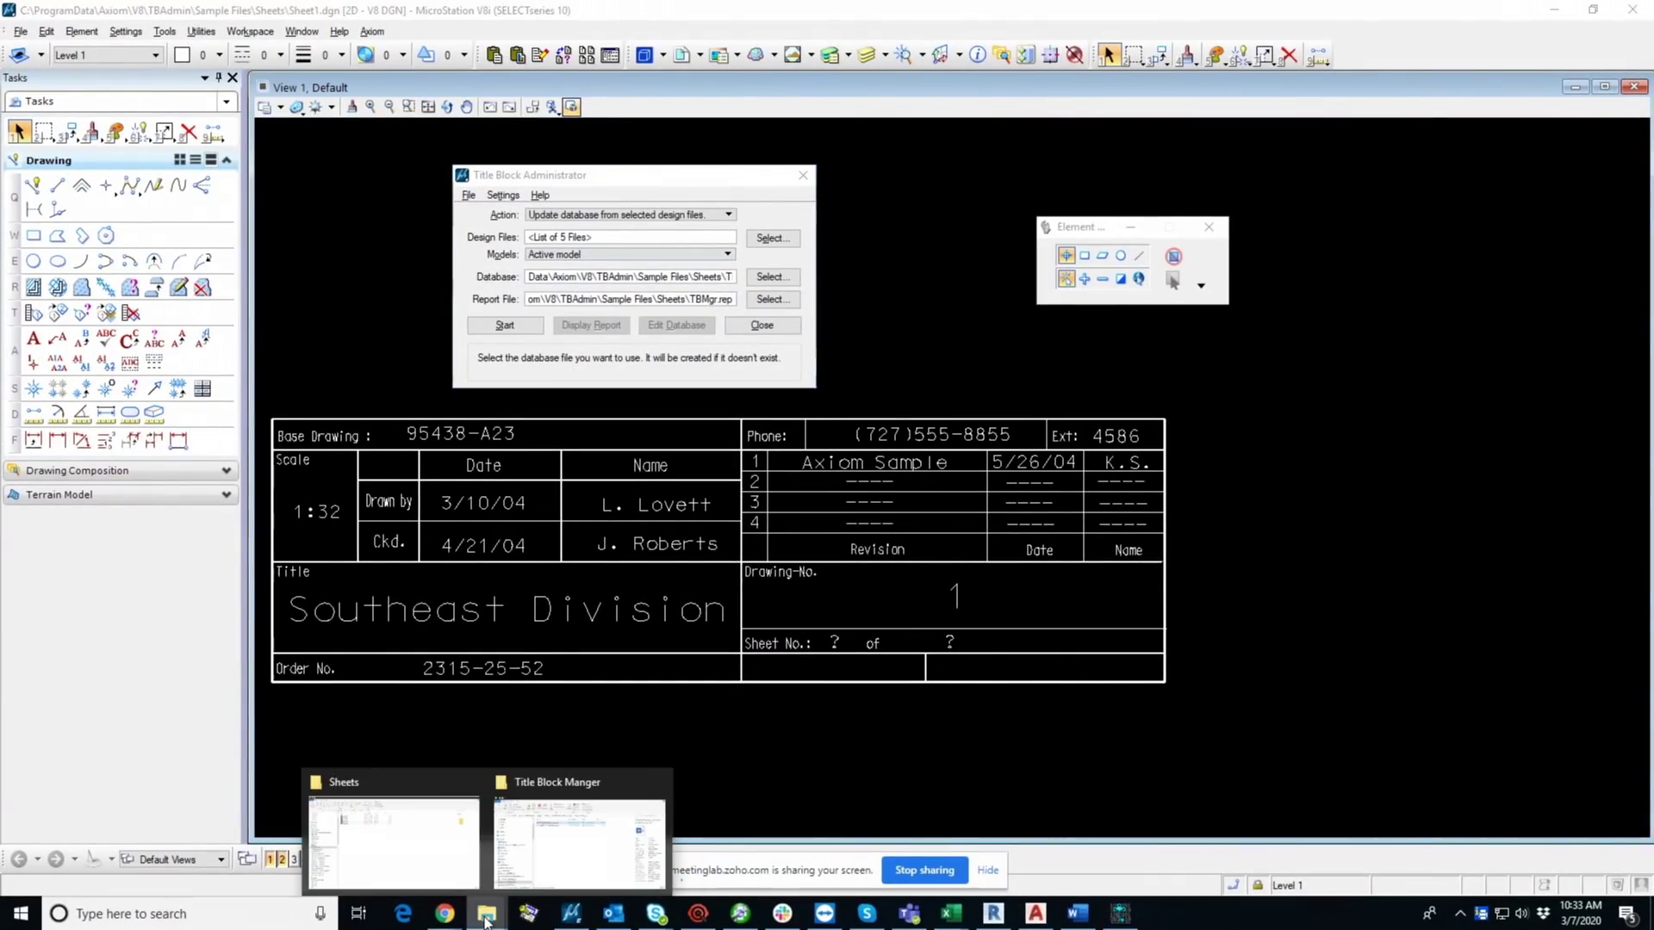
click(415, 871)
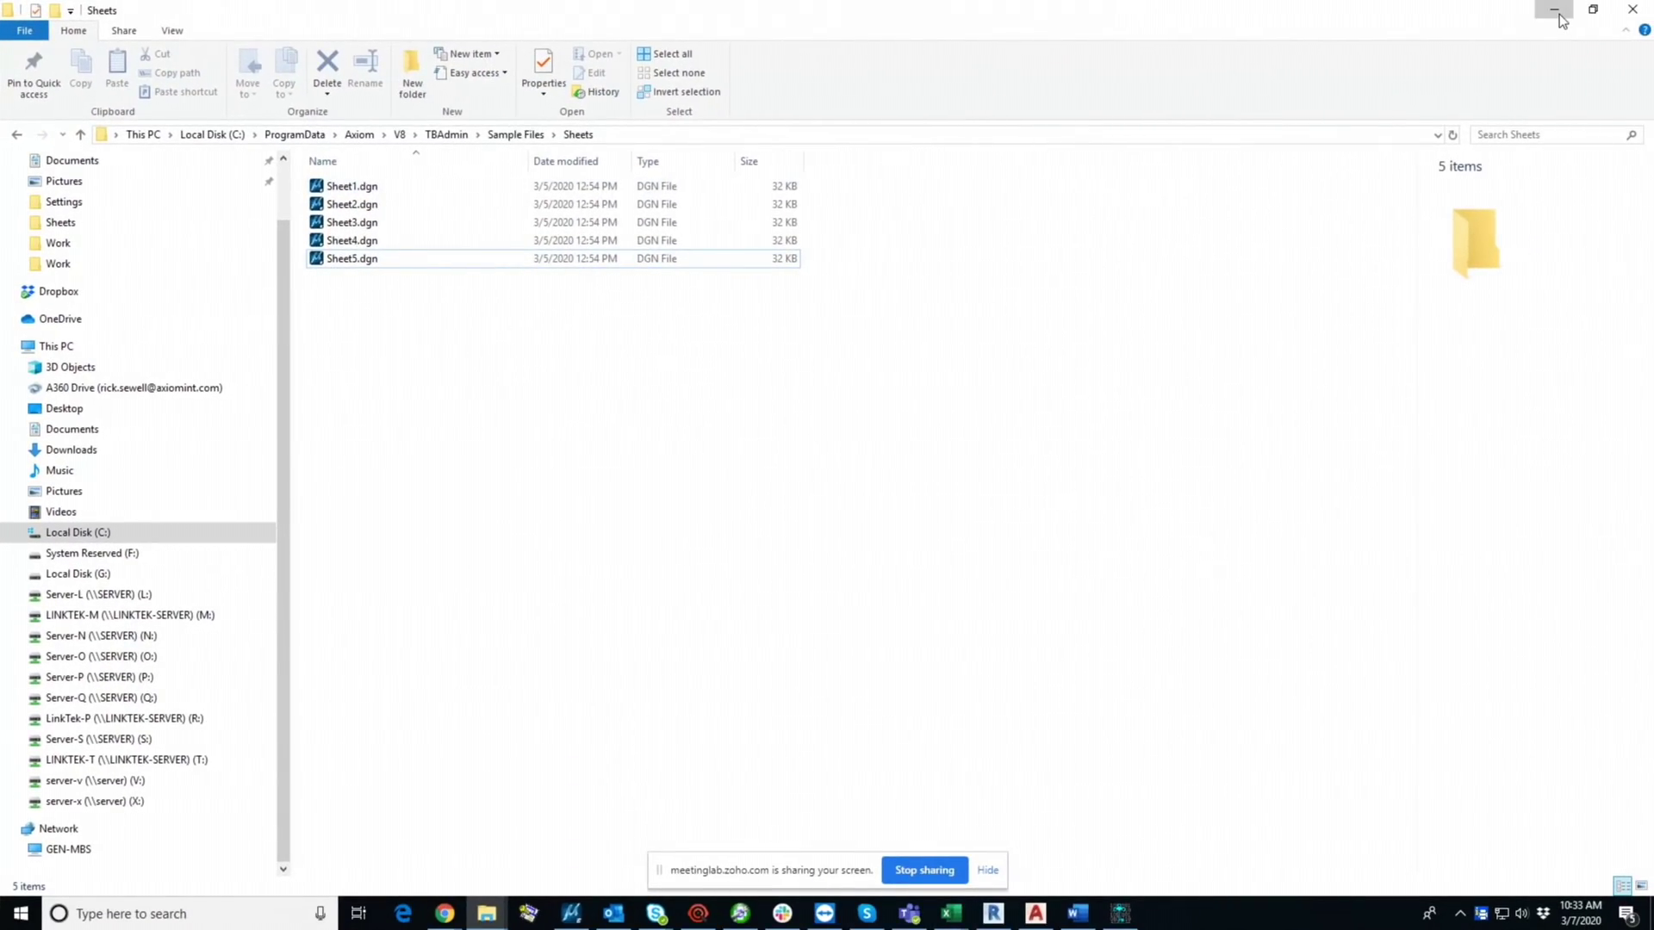
click(1561, 19)
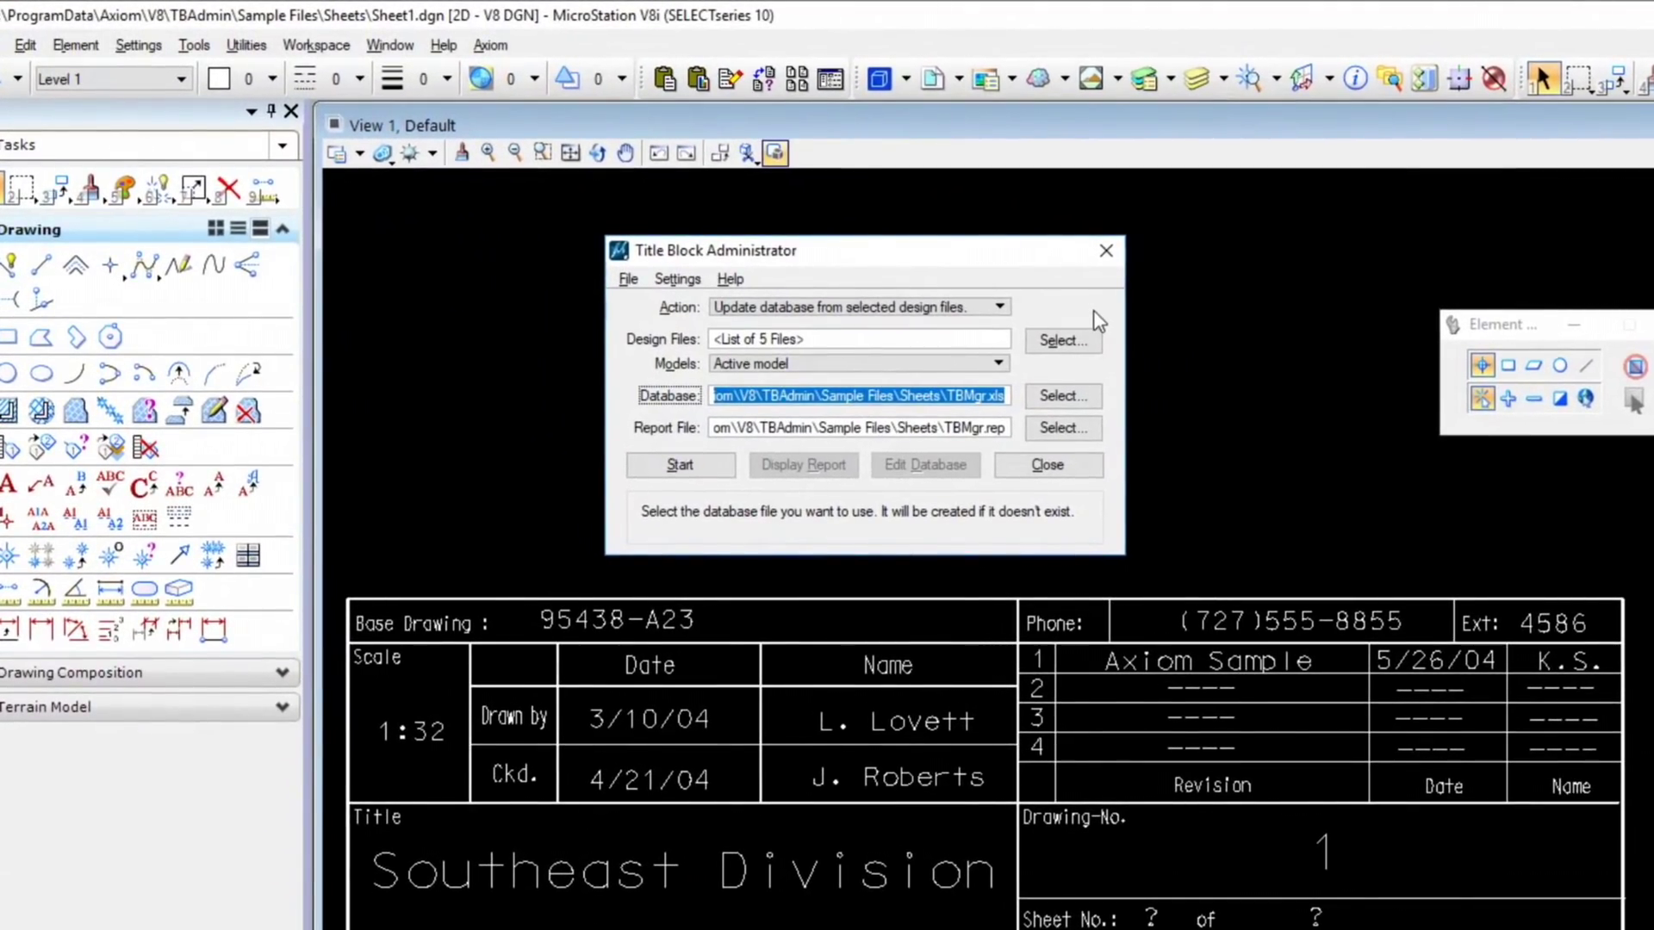
- Run the database update from all five sheets, creating 5 records in TBMgr.xls
click(705, 472)
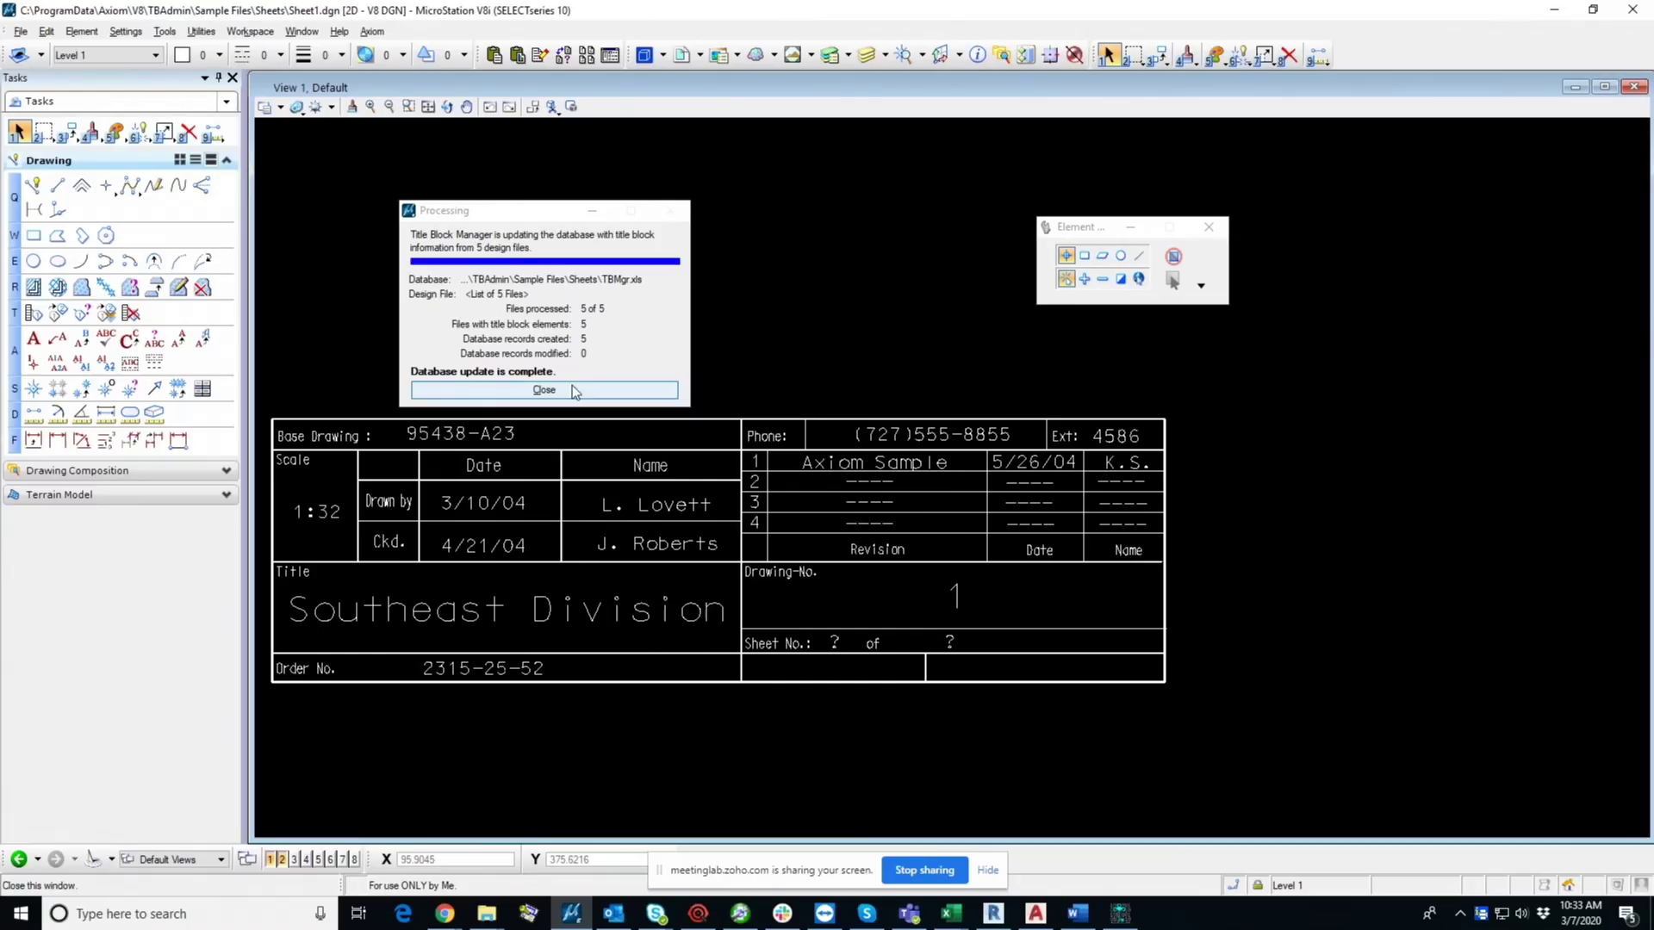
click(572, 389)
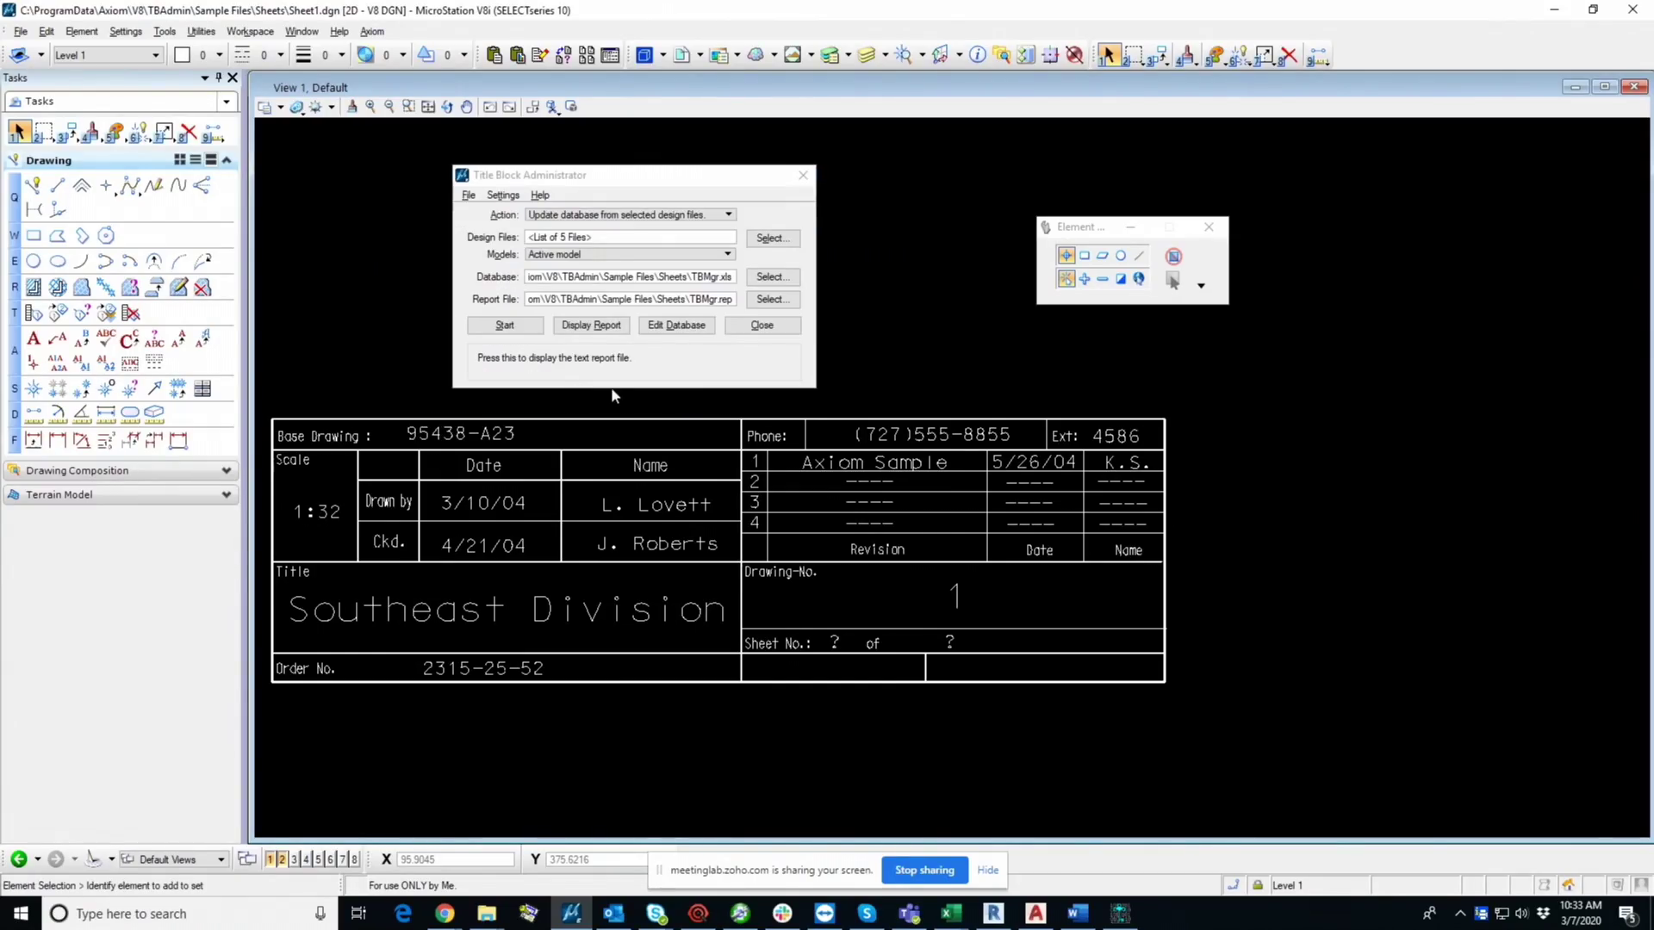
click(672, 328)
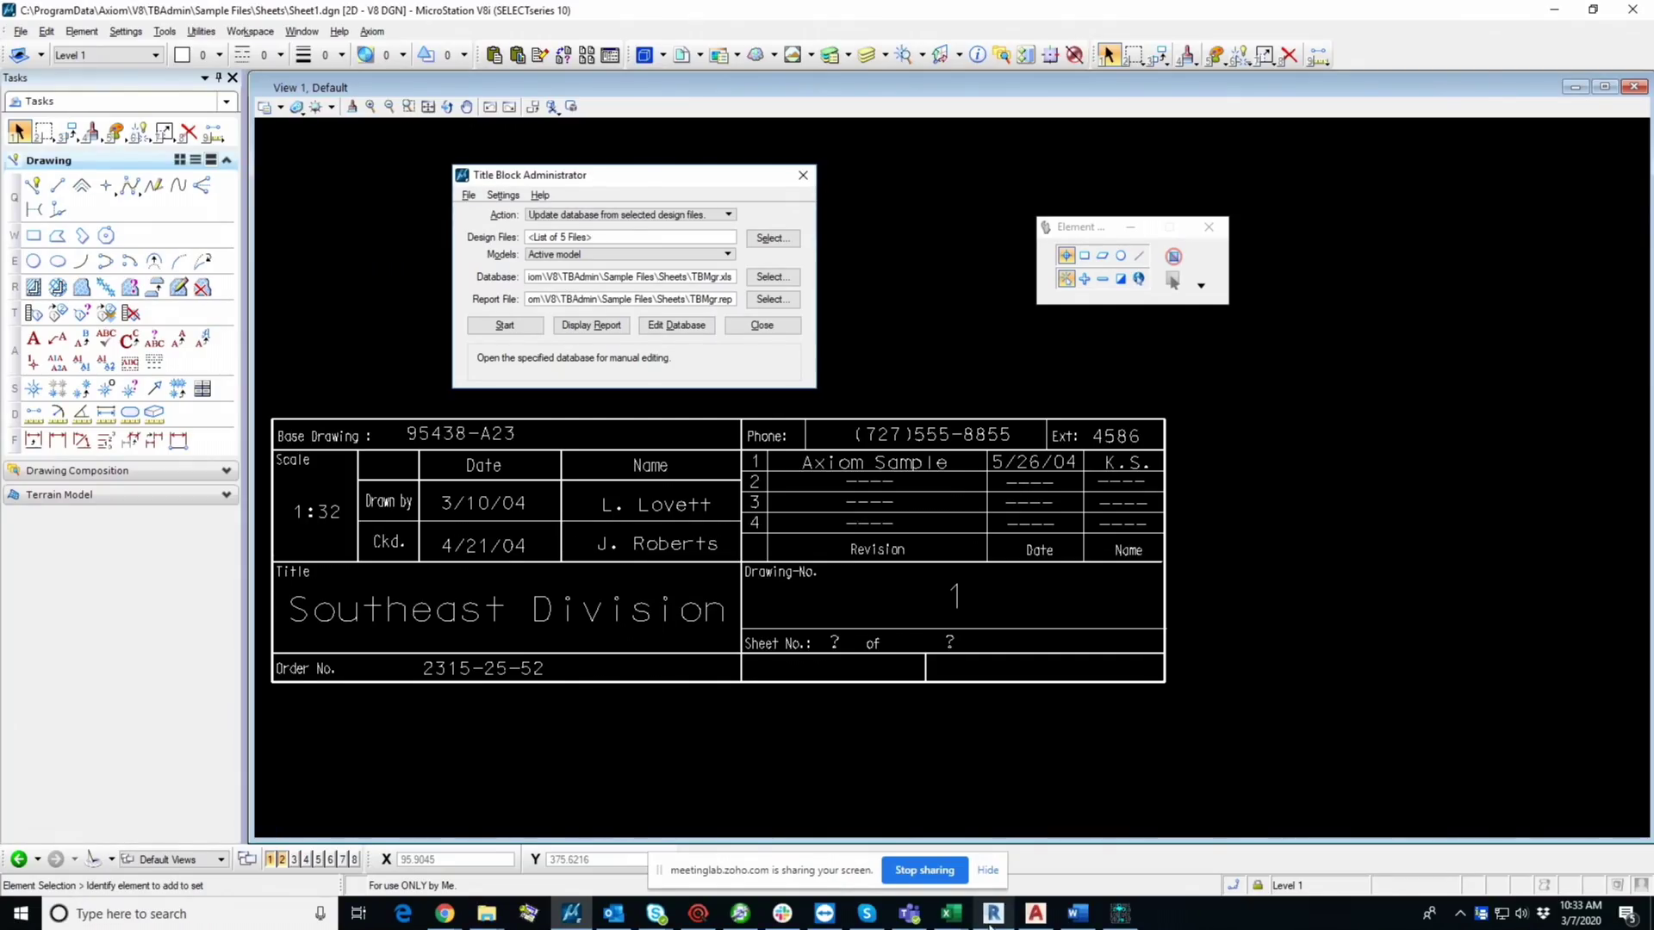
click(951, 913)
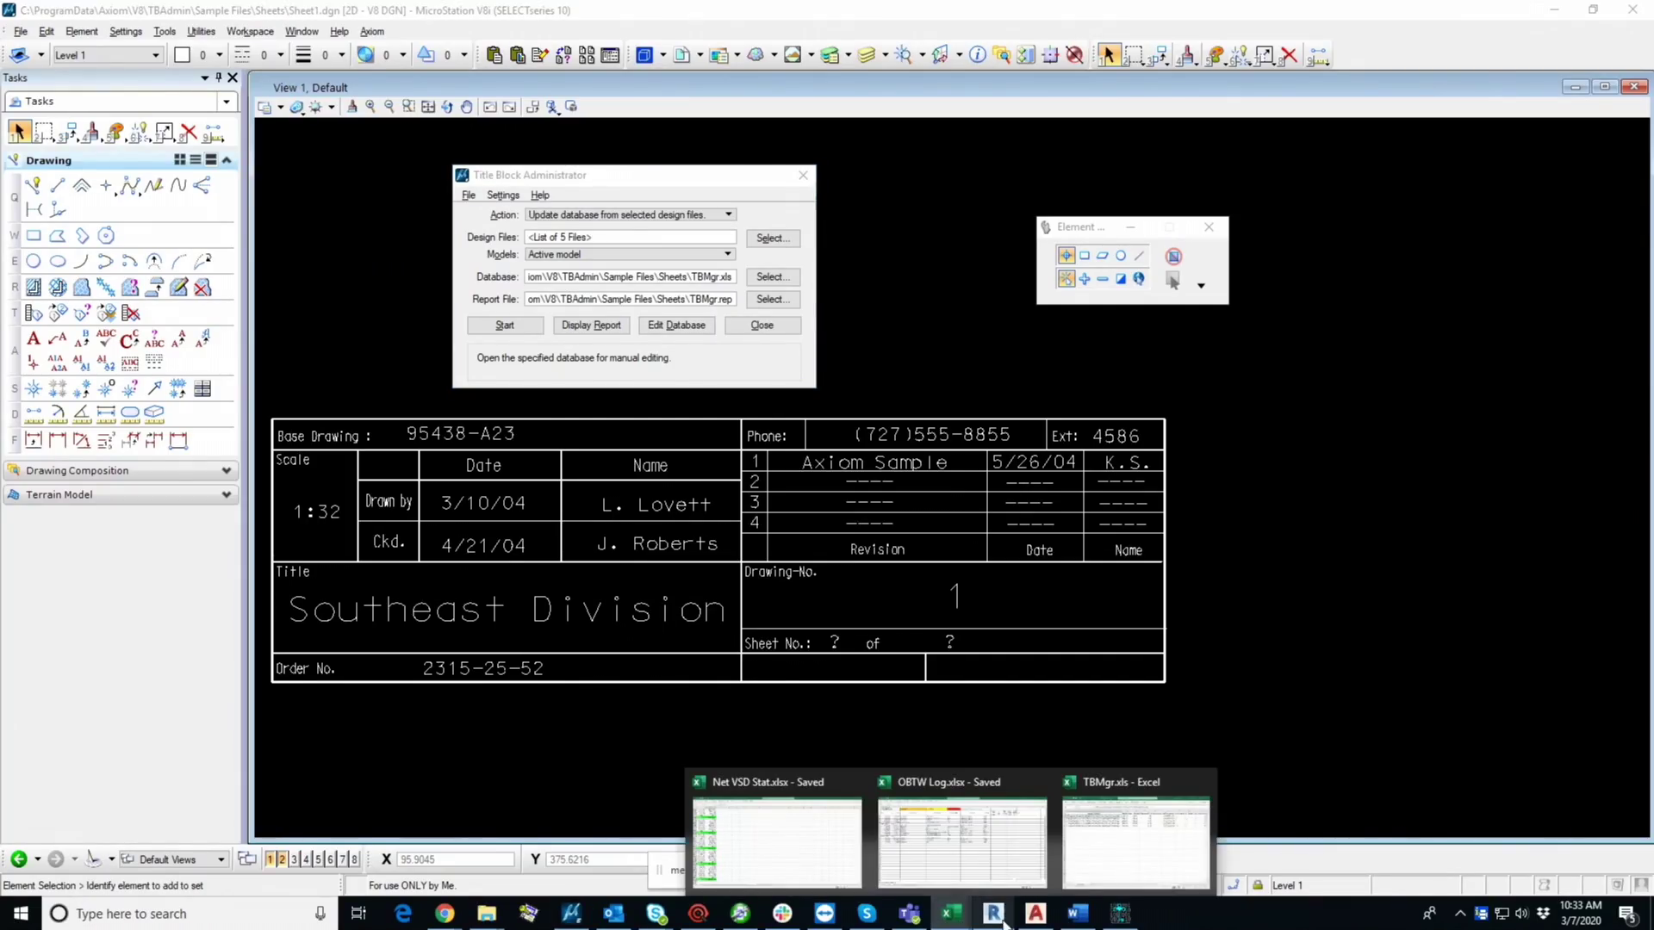
- Maximize TBMgr.xls and review the Sheet1–Sheet5.dgn rows on the Title Blocks sheet
click(1100, 884)
double_click(862, 162)
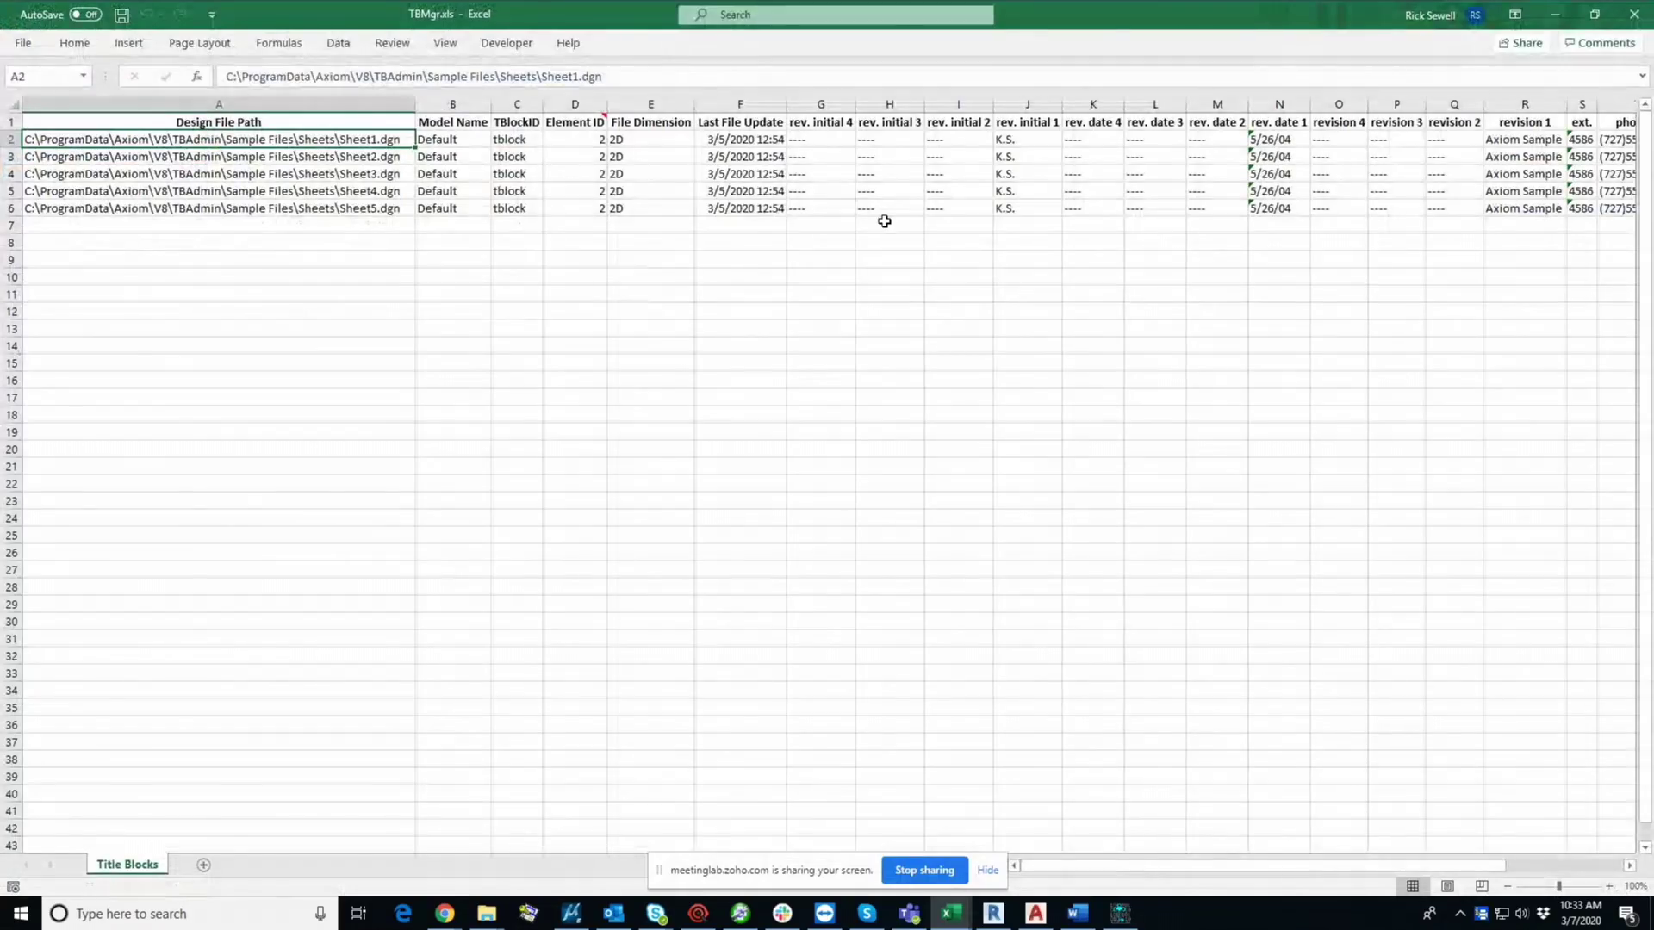
click(350, 208)
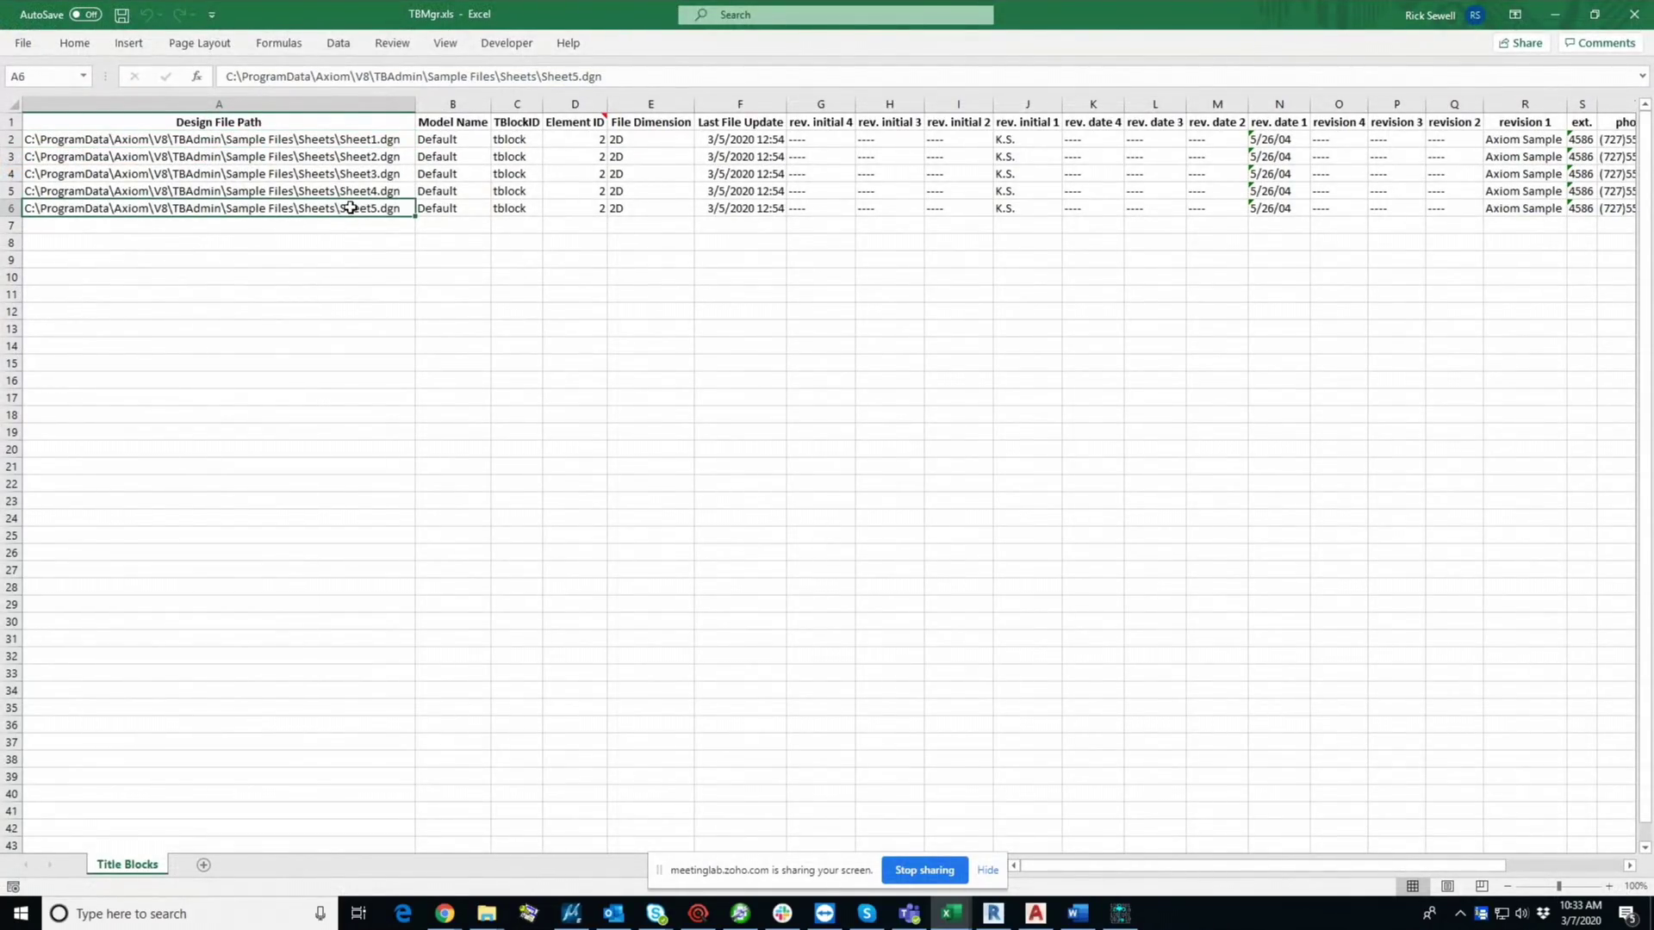
key(Up)
key(Up)
key(Up)
key(Up)
key(Right)
key(Right)
key(Right)
key(Right)
key(Right)
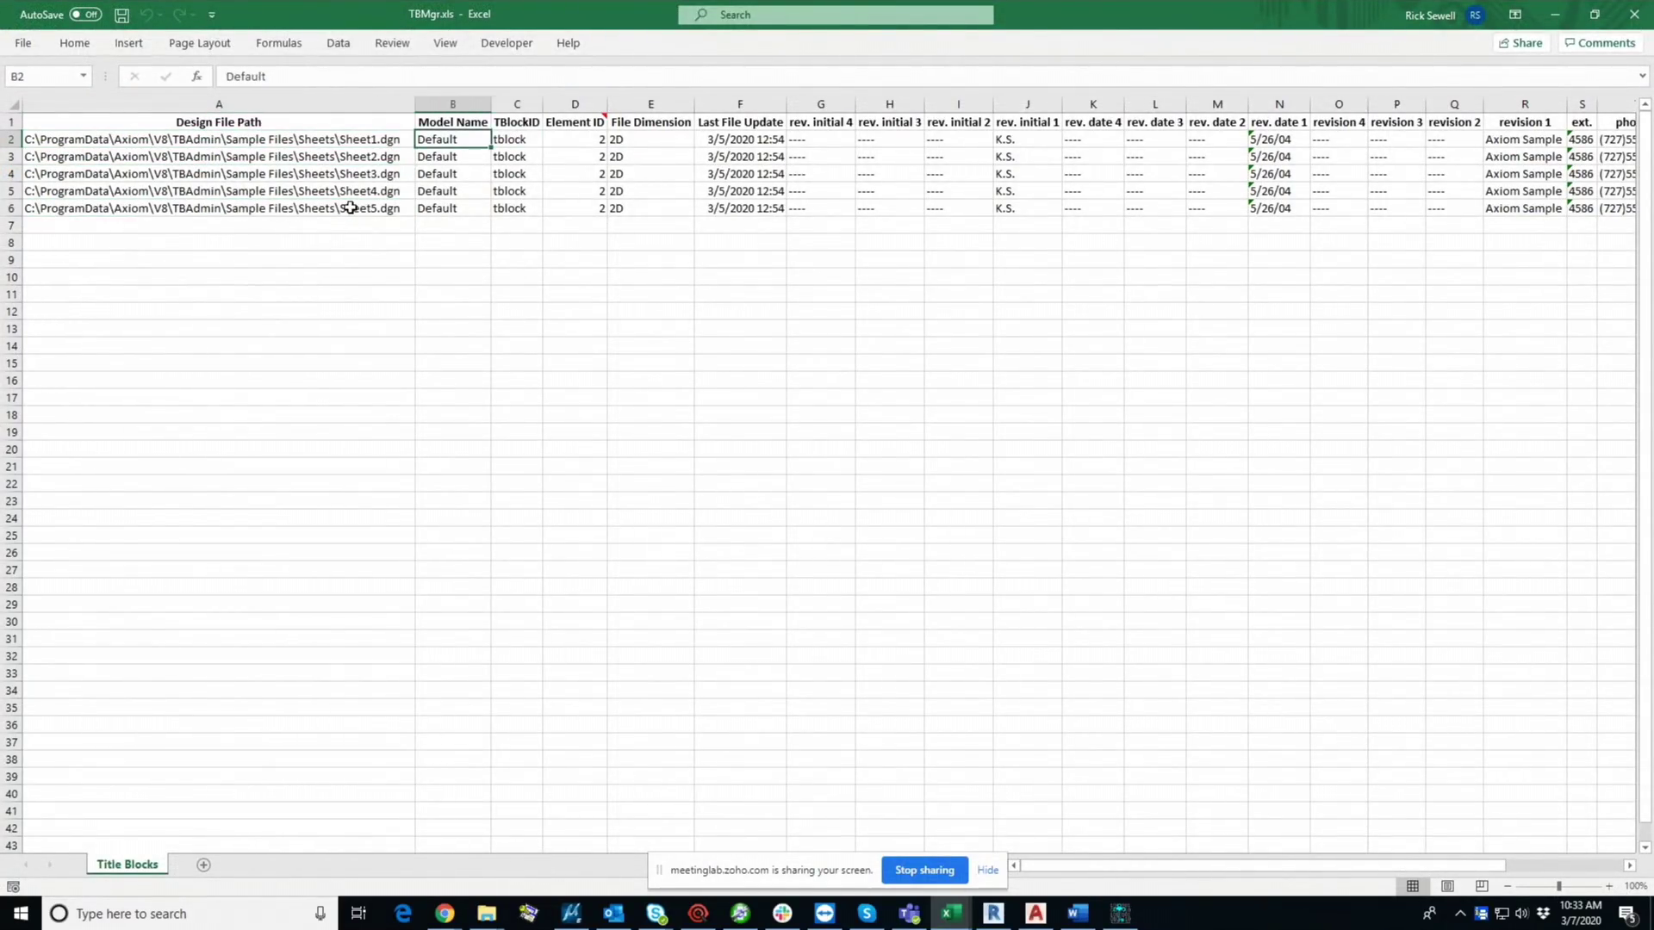
key(Left)
key(Left)
key(Left)
key(Left)
key(Left)
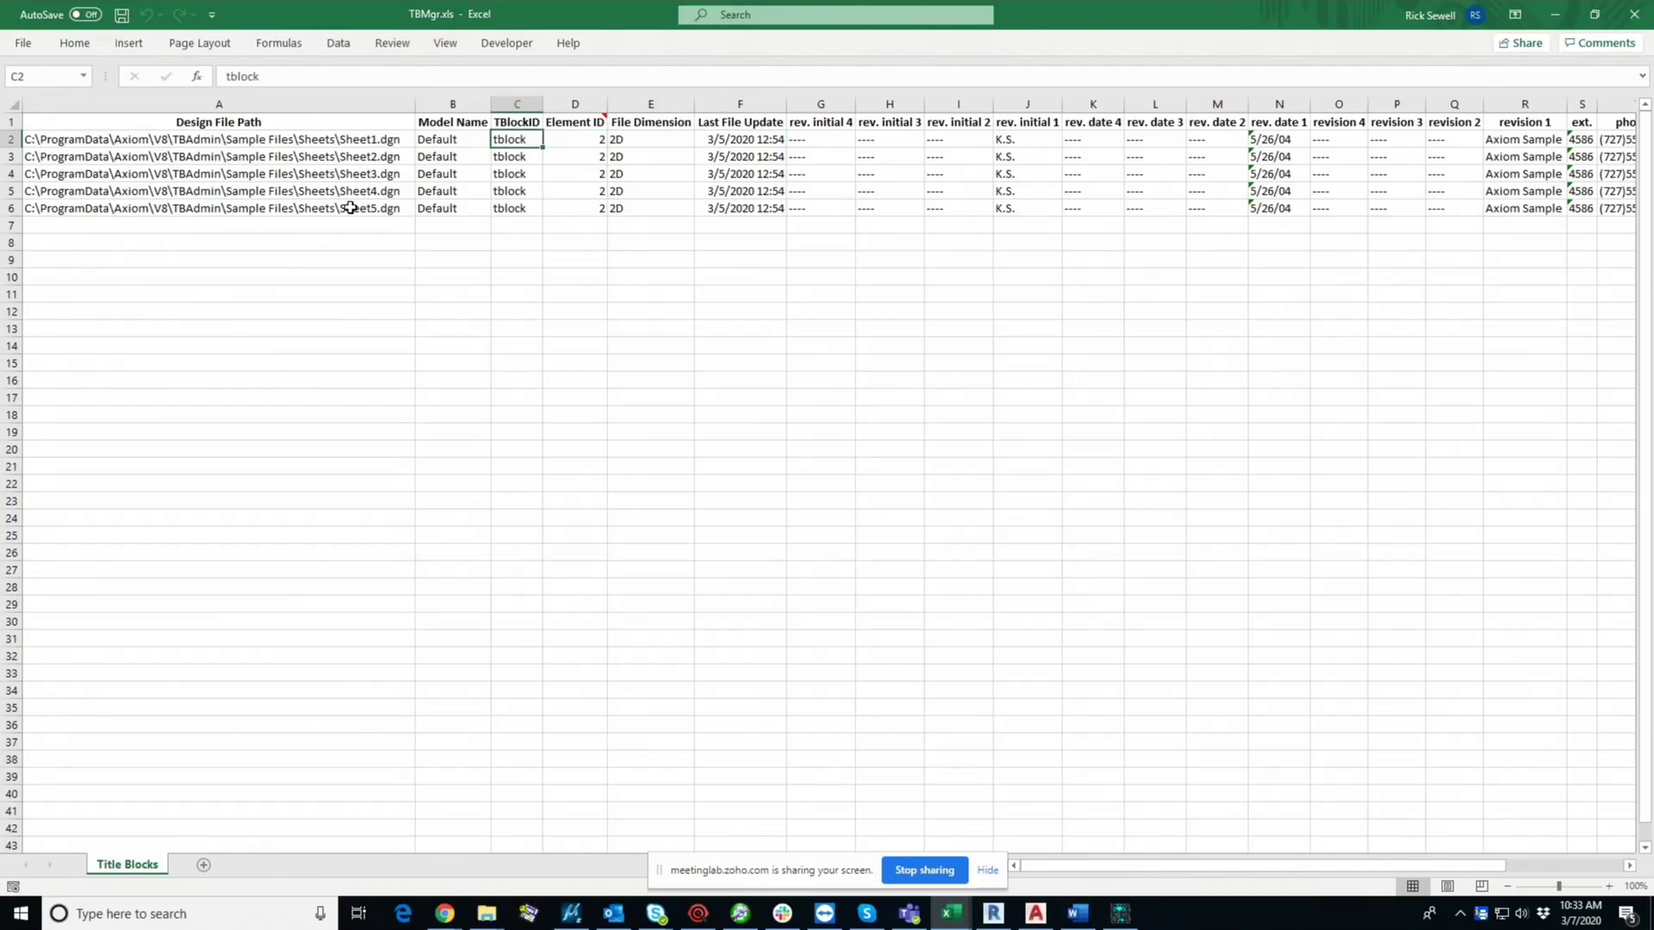
key(Right)
key(Right)
key(Right)
key(Right)
key(Right)
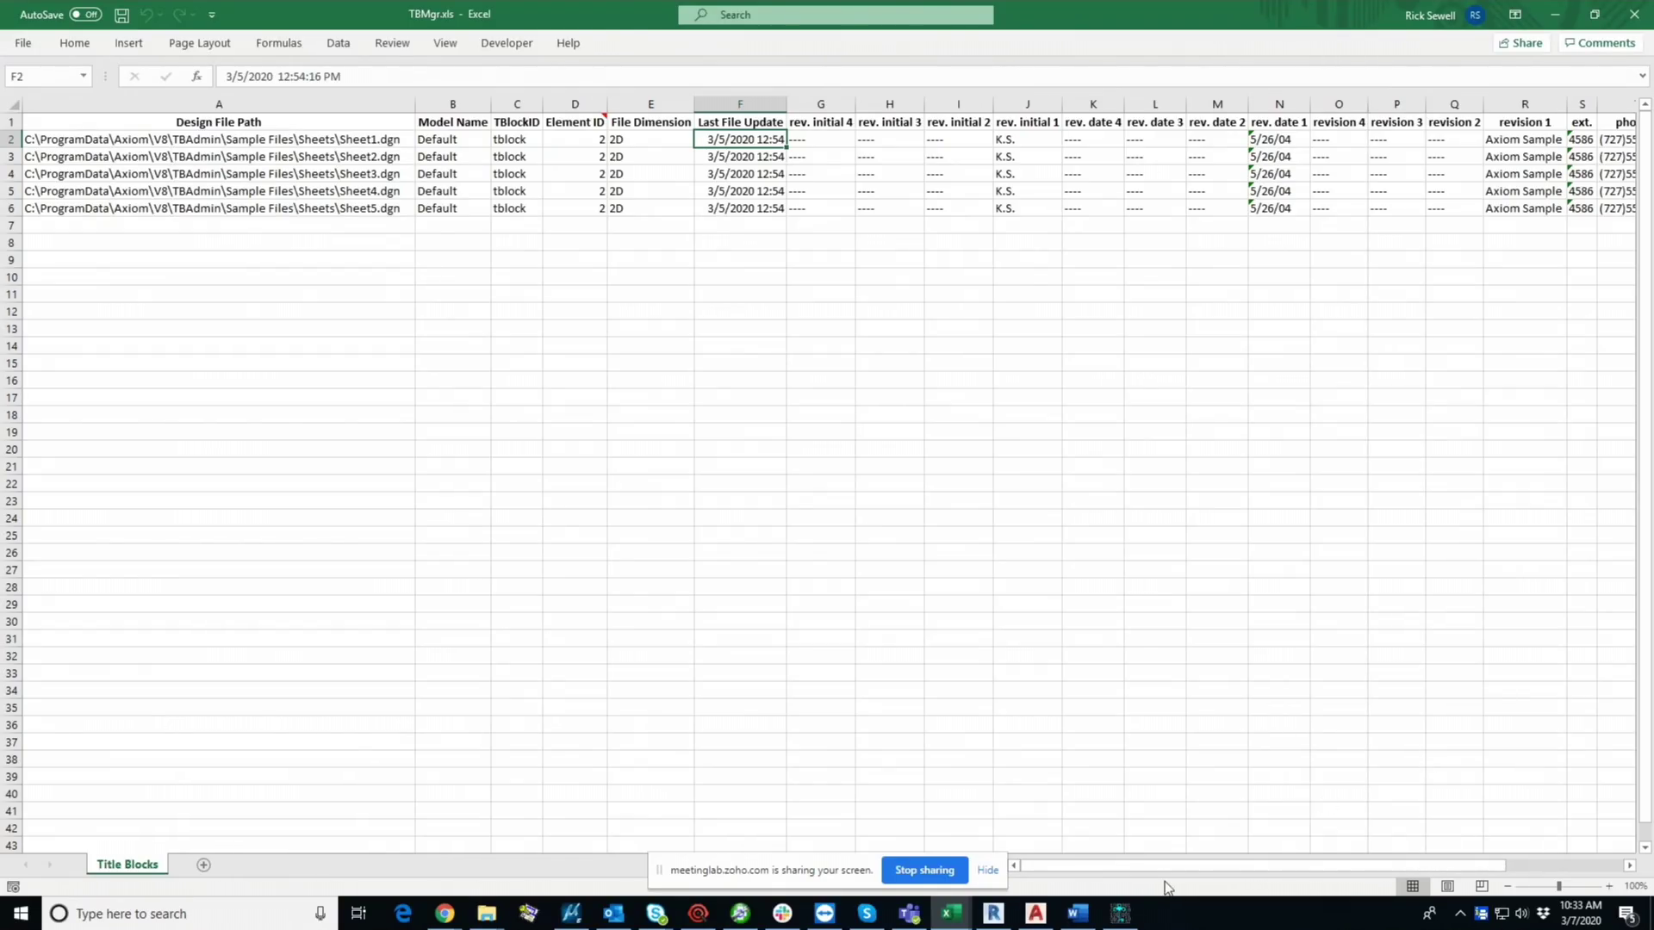
- Switch to MicroStation, where Sheet1.dgn's title block shows Drawing-No. 1 and Sheet No. ? of ?
click(572, 913)
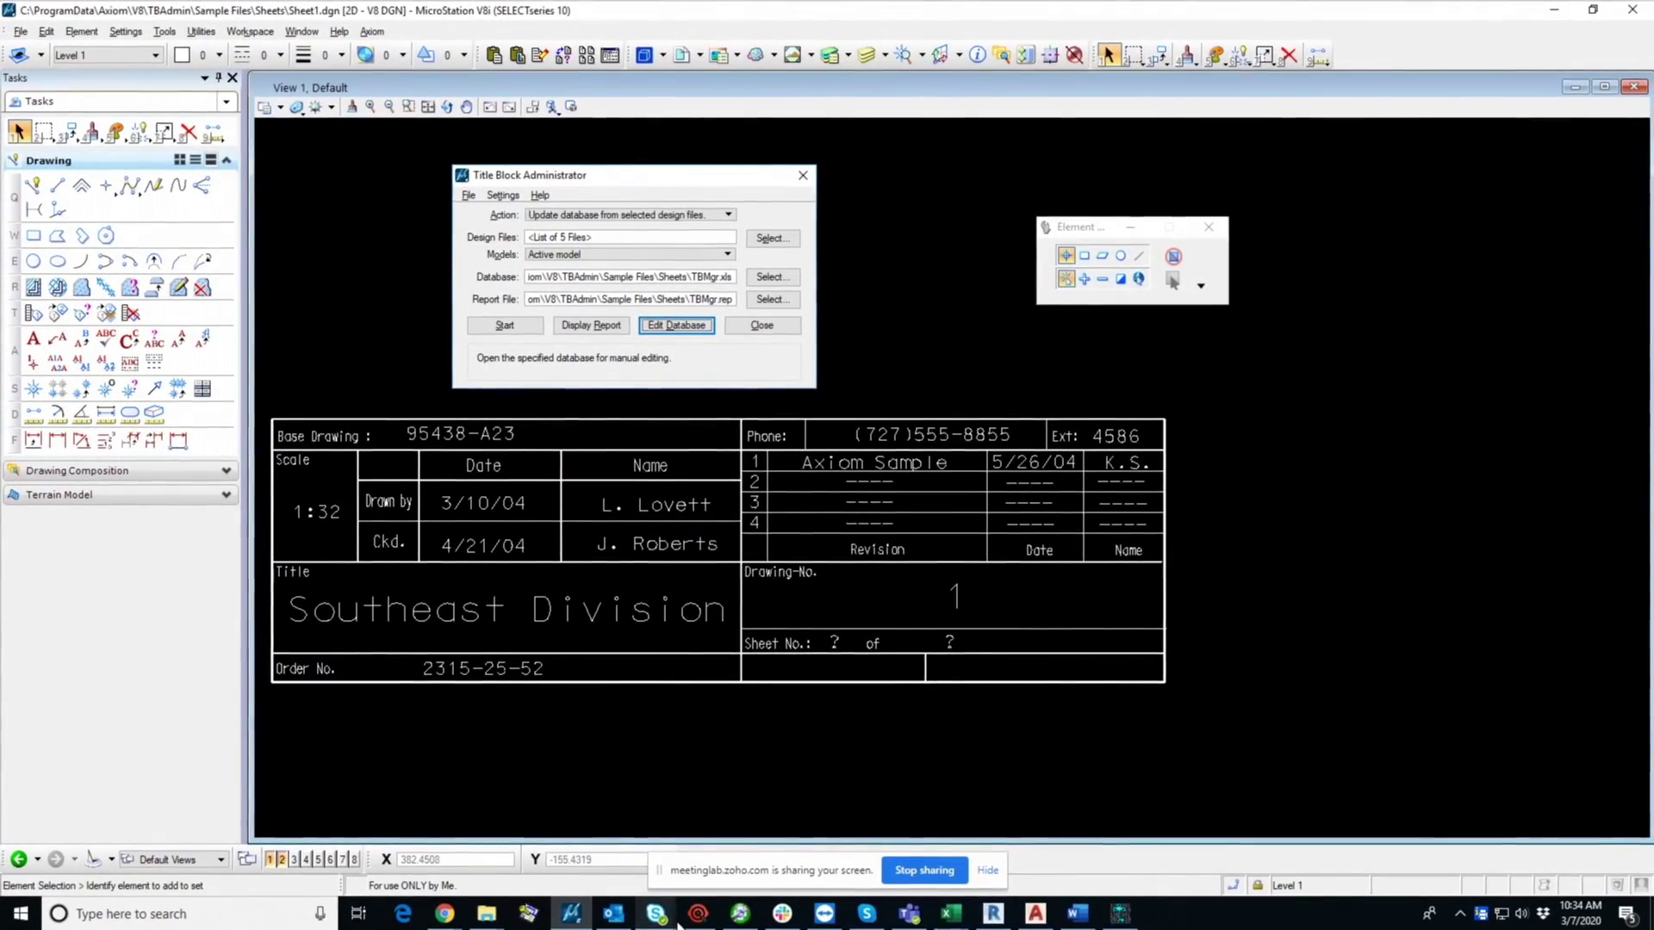
- Bring TBMgr.xls forward and review row 2's rev. initial, phone # and drawing # columns
mouse_move(951, 912)
click(1135, 840)
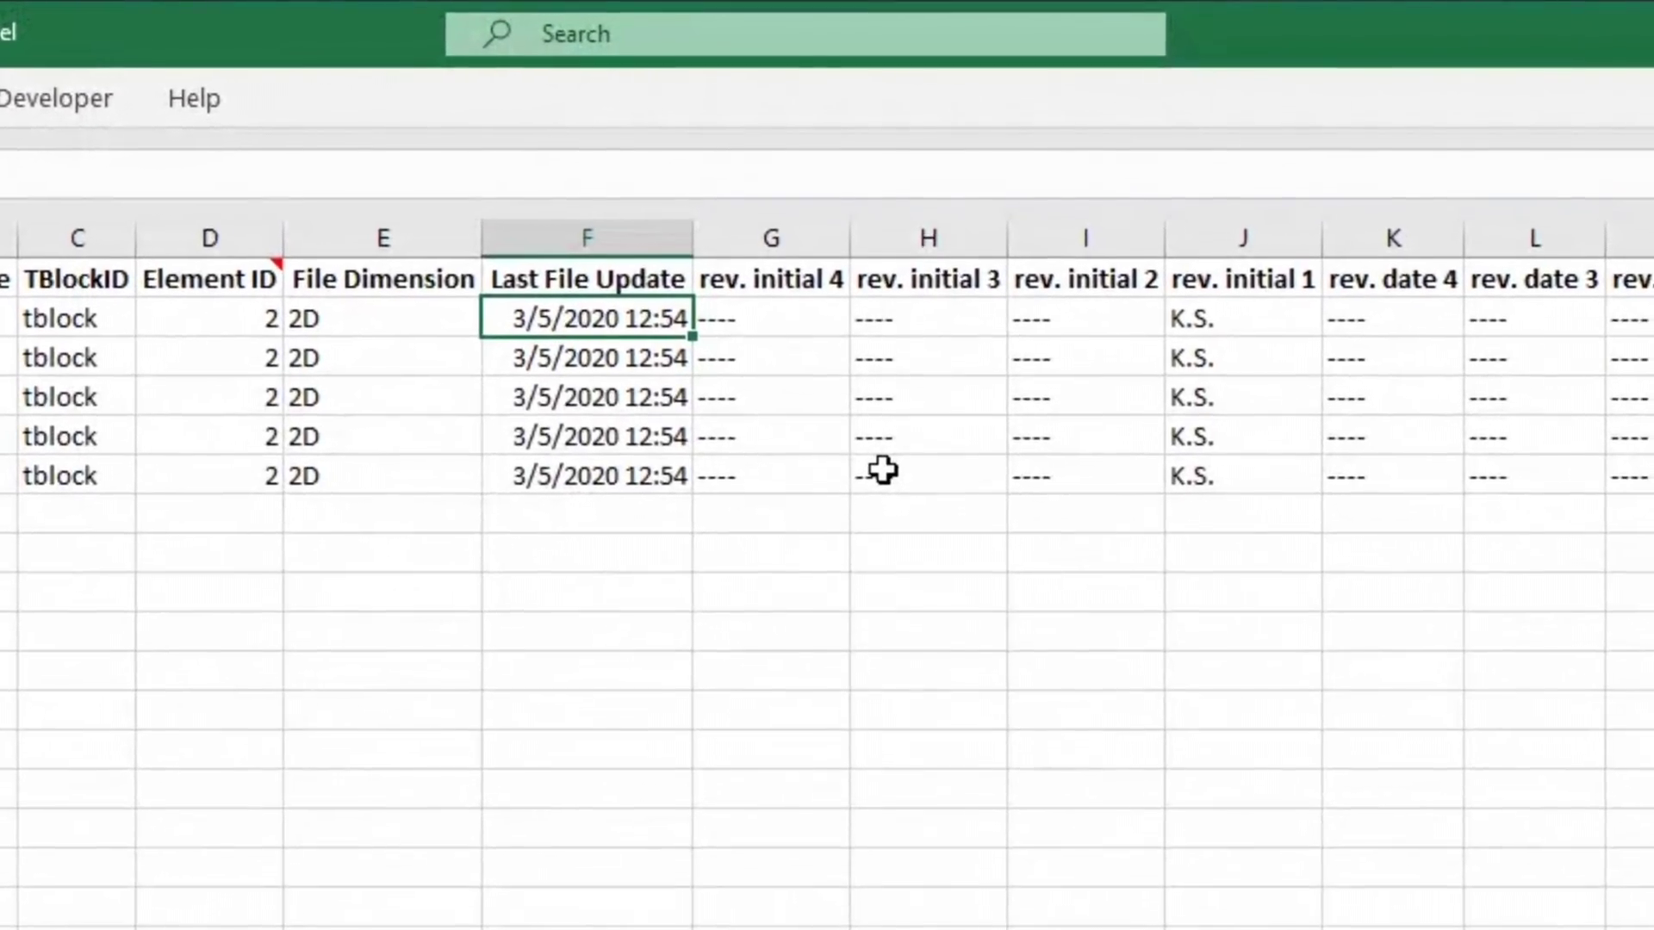
key(Right)
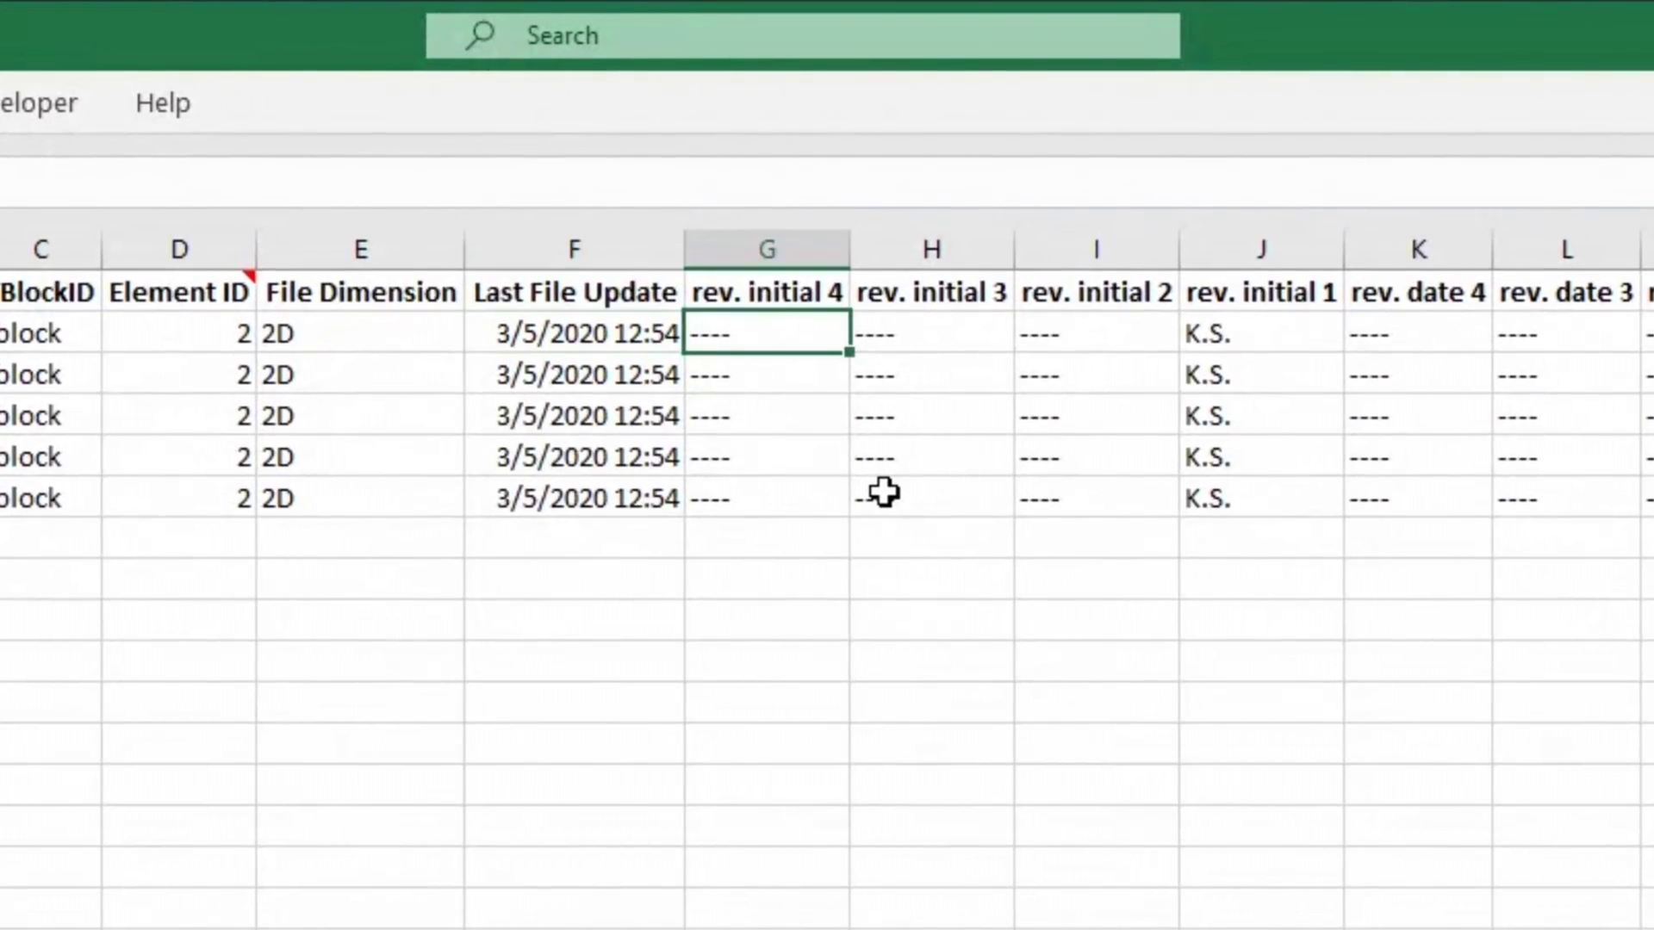
key(Right)
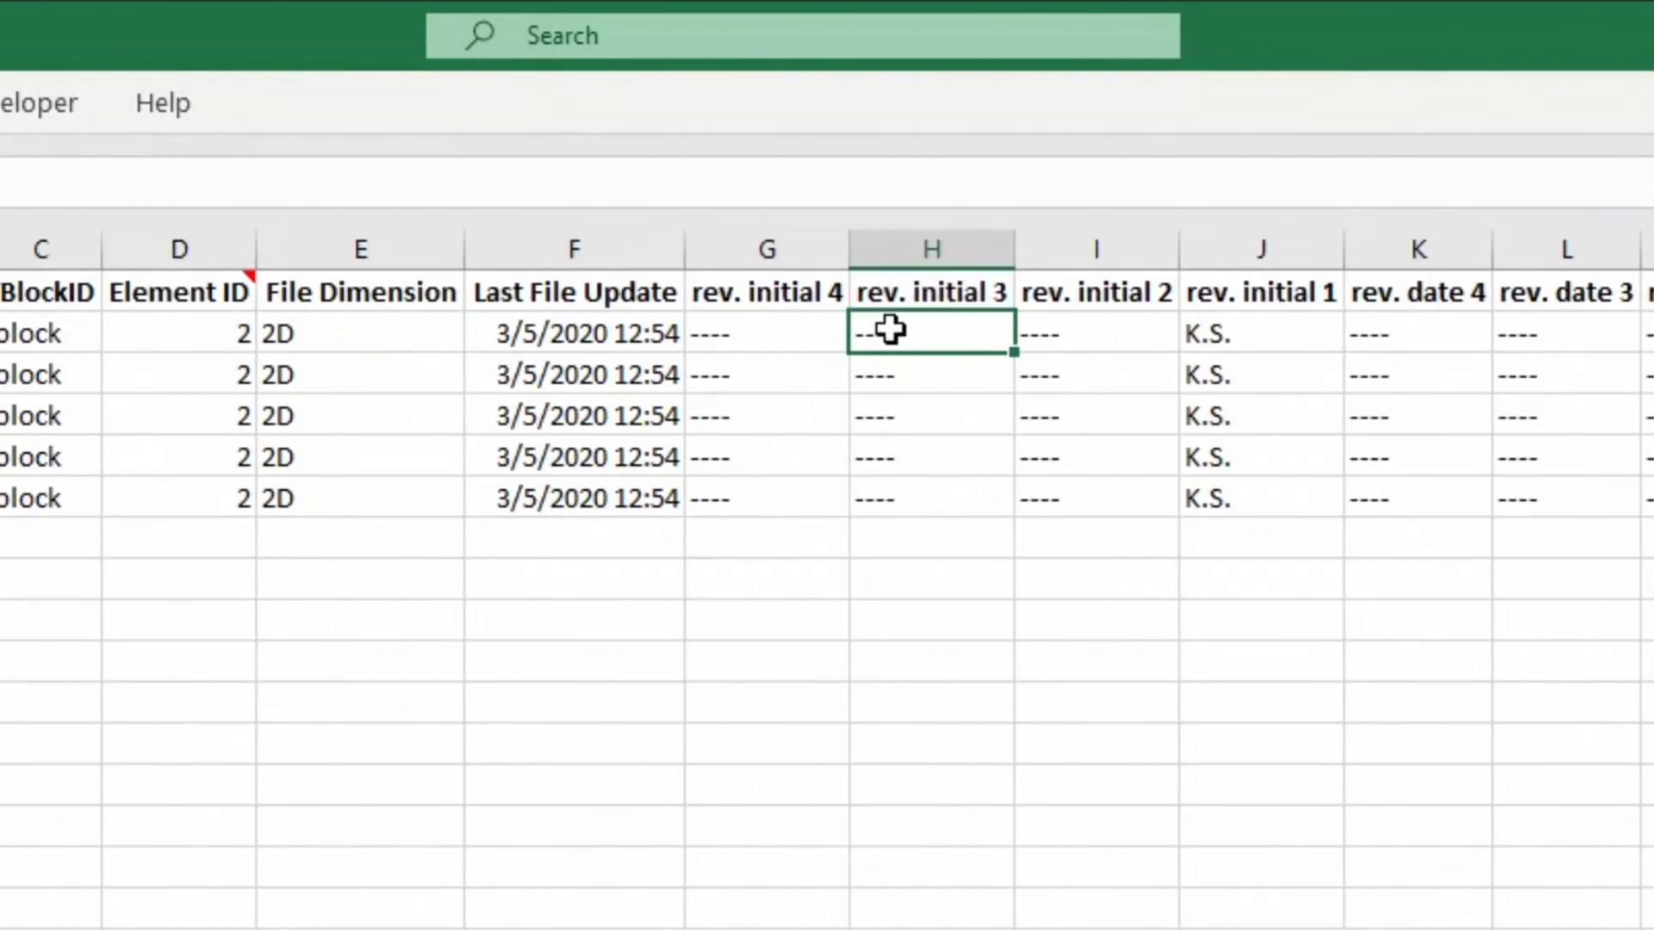
key(ctrl+shift+Down)
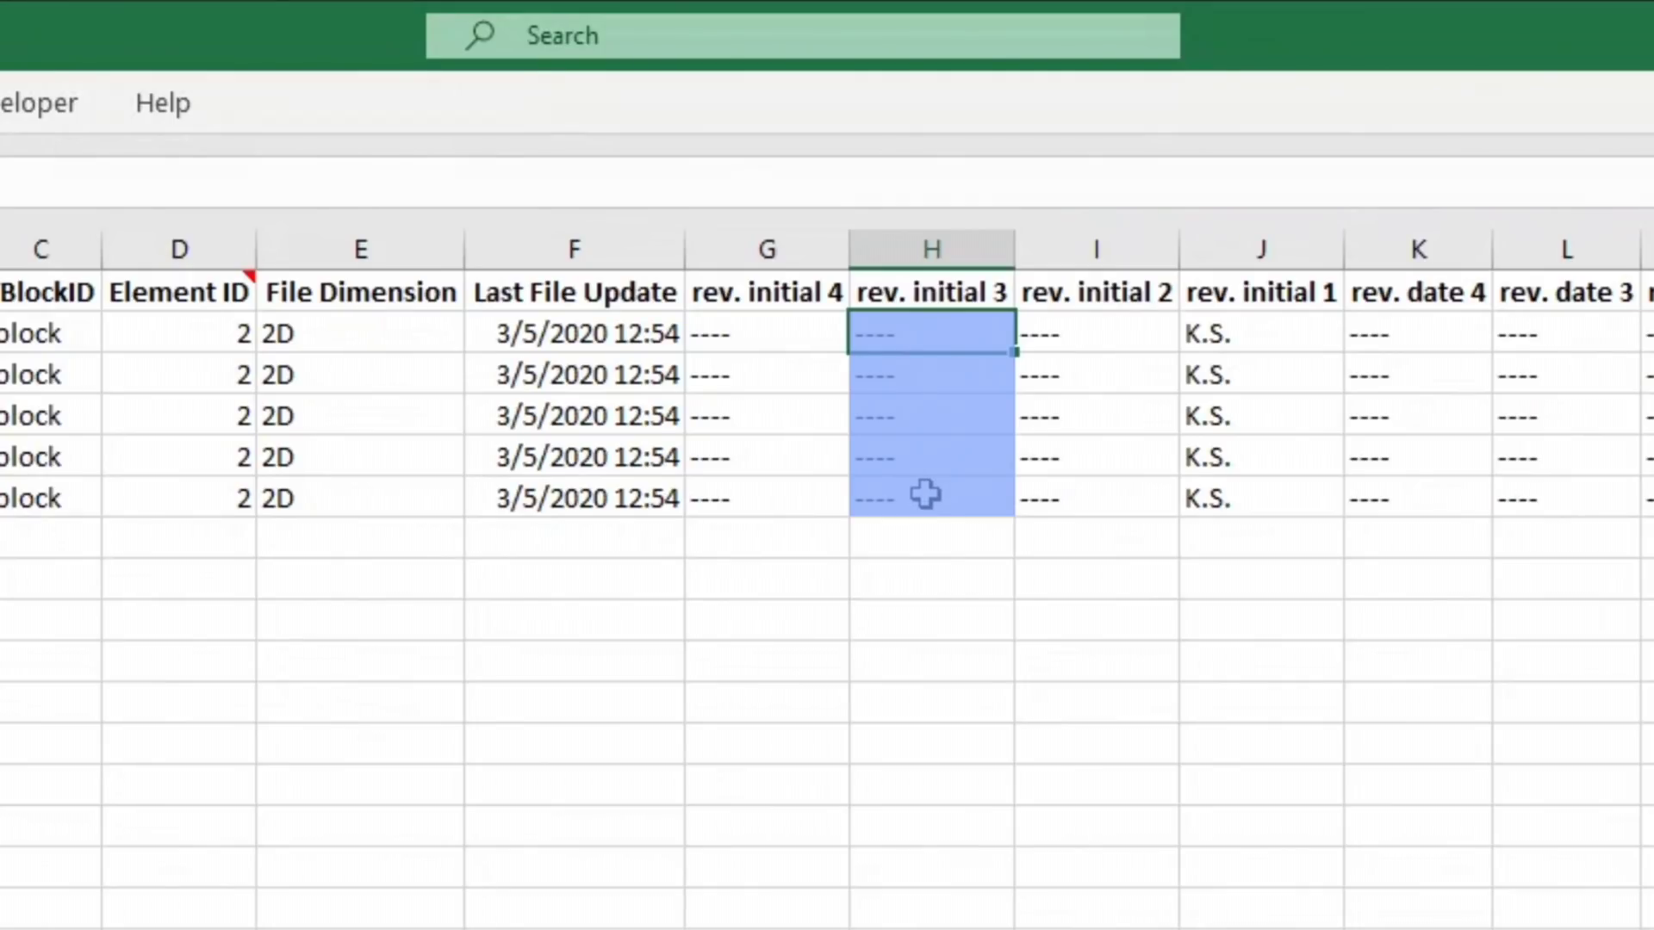
key(ctrl+shift+Up)
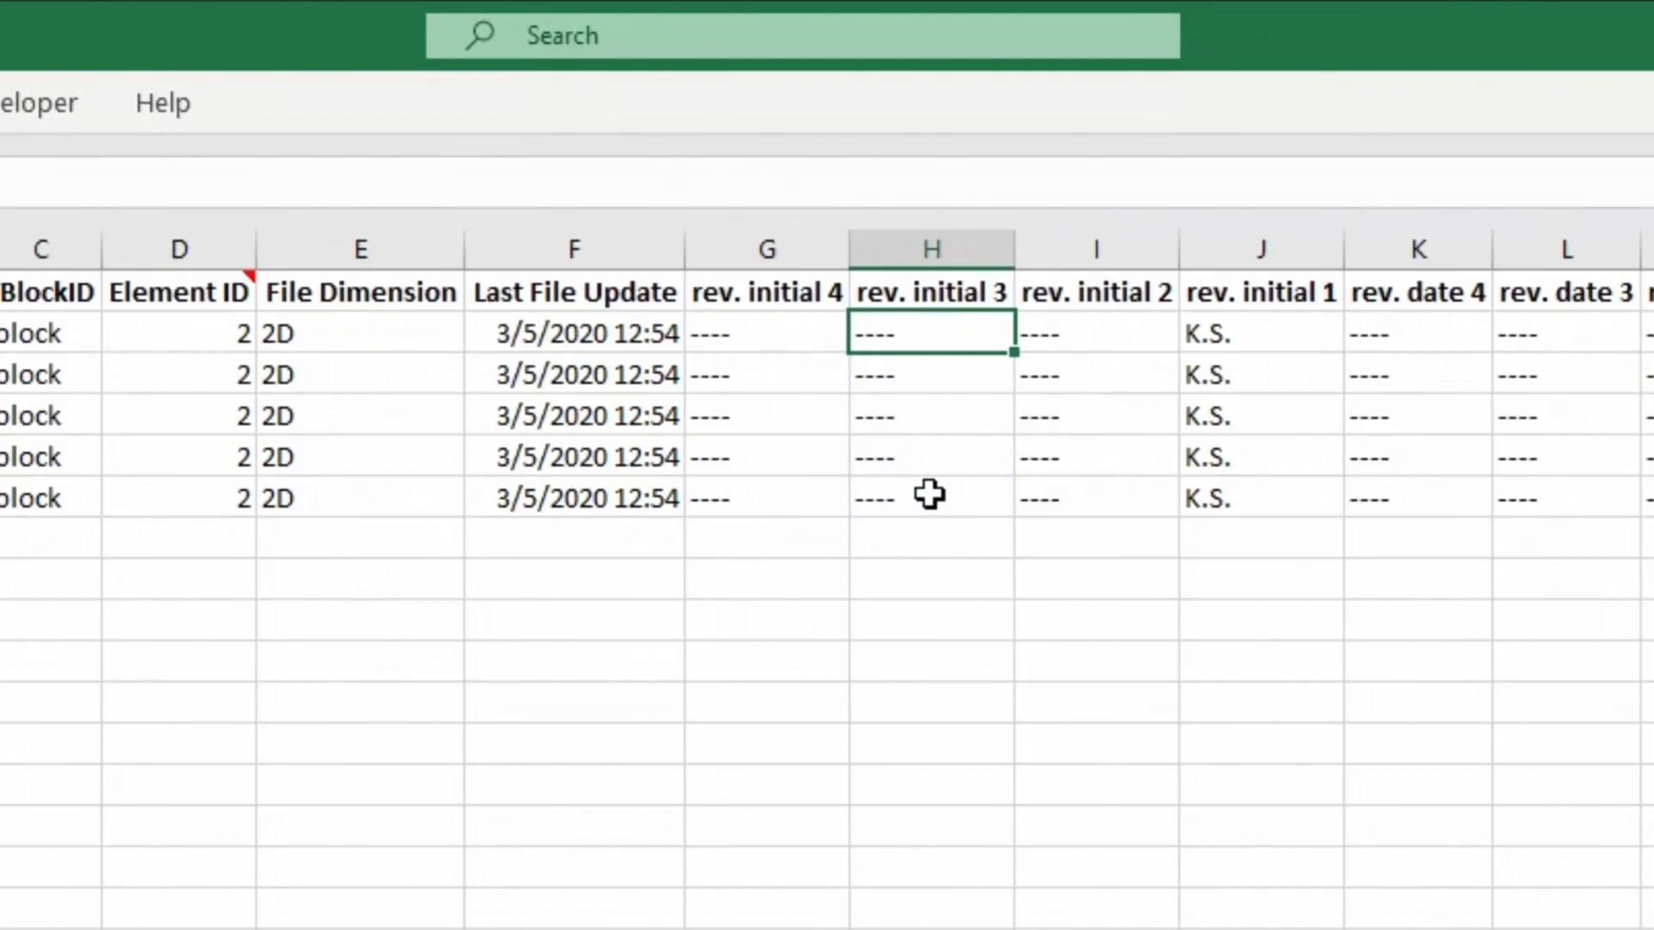
key(Right)
key(Right)
key(Right)
key(Right)
key(Right)
key(Right)
key(Right)
key(Right)
key(Right)
key(Right)
key(Right)
key(Right)
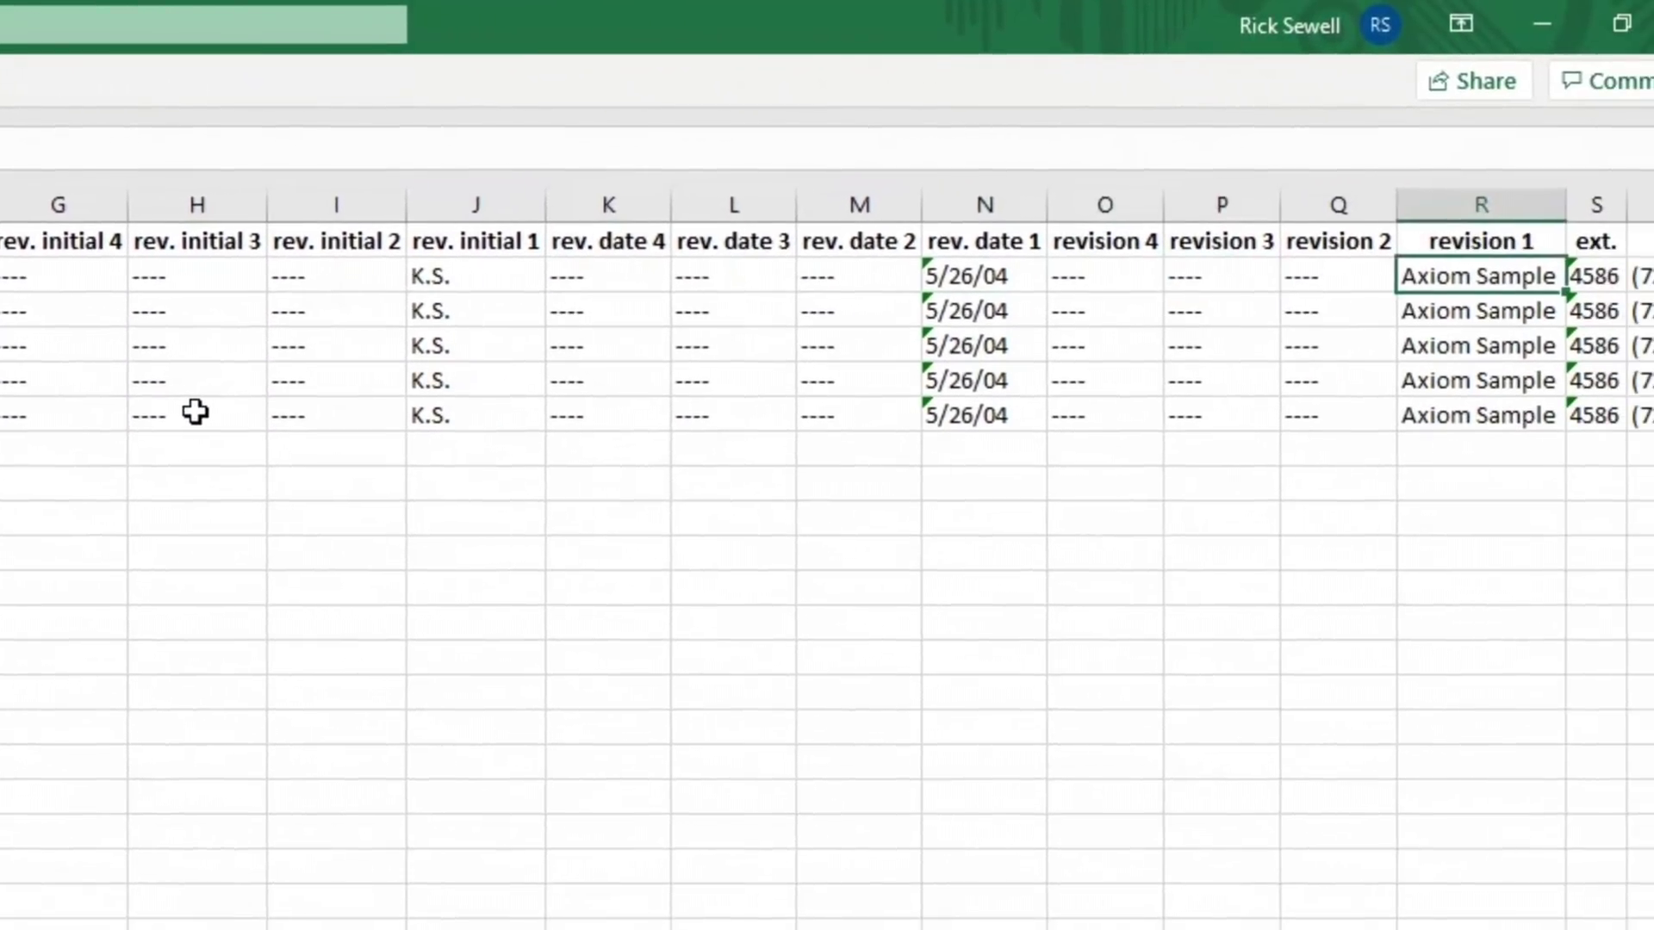
key(Right)
key(Right)
key(Right)
key(Right)
key(Right)
key(Right)
key(Right)
key(Right)
key(Right)
key(Right)
key(Right)
key(Right)
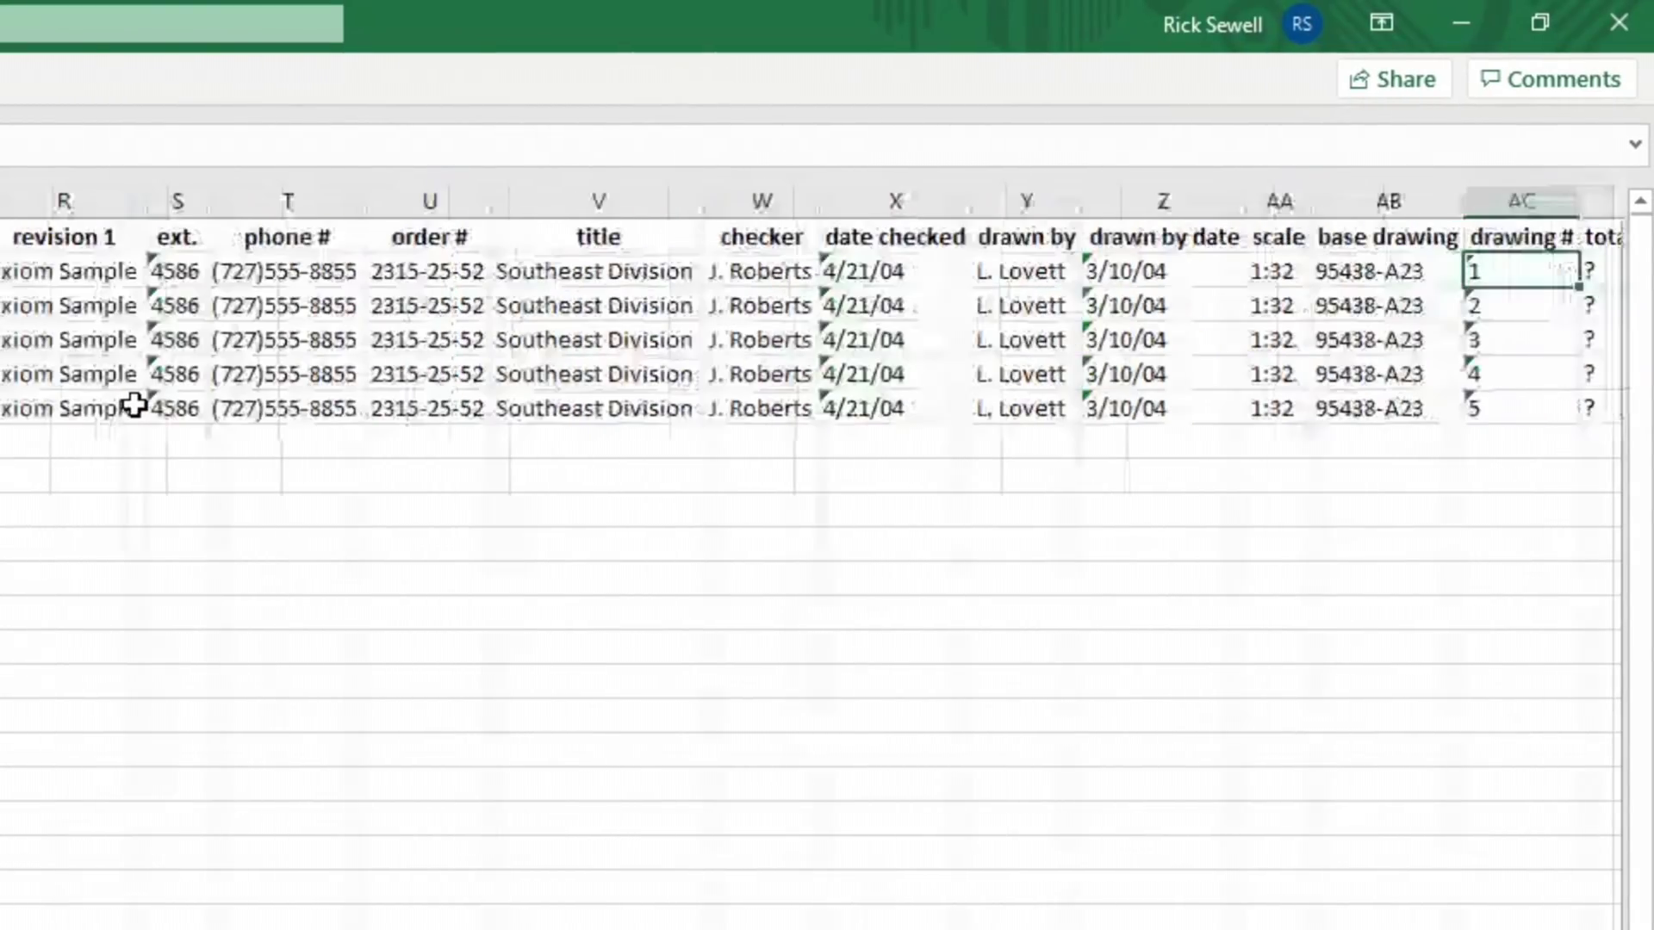
key(Right)
key(Right)
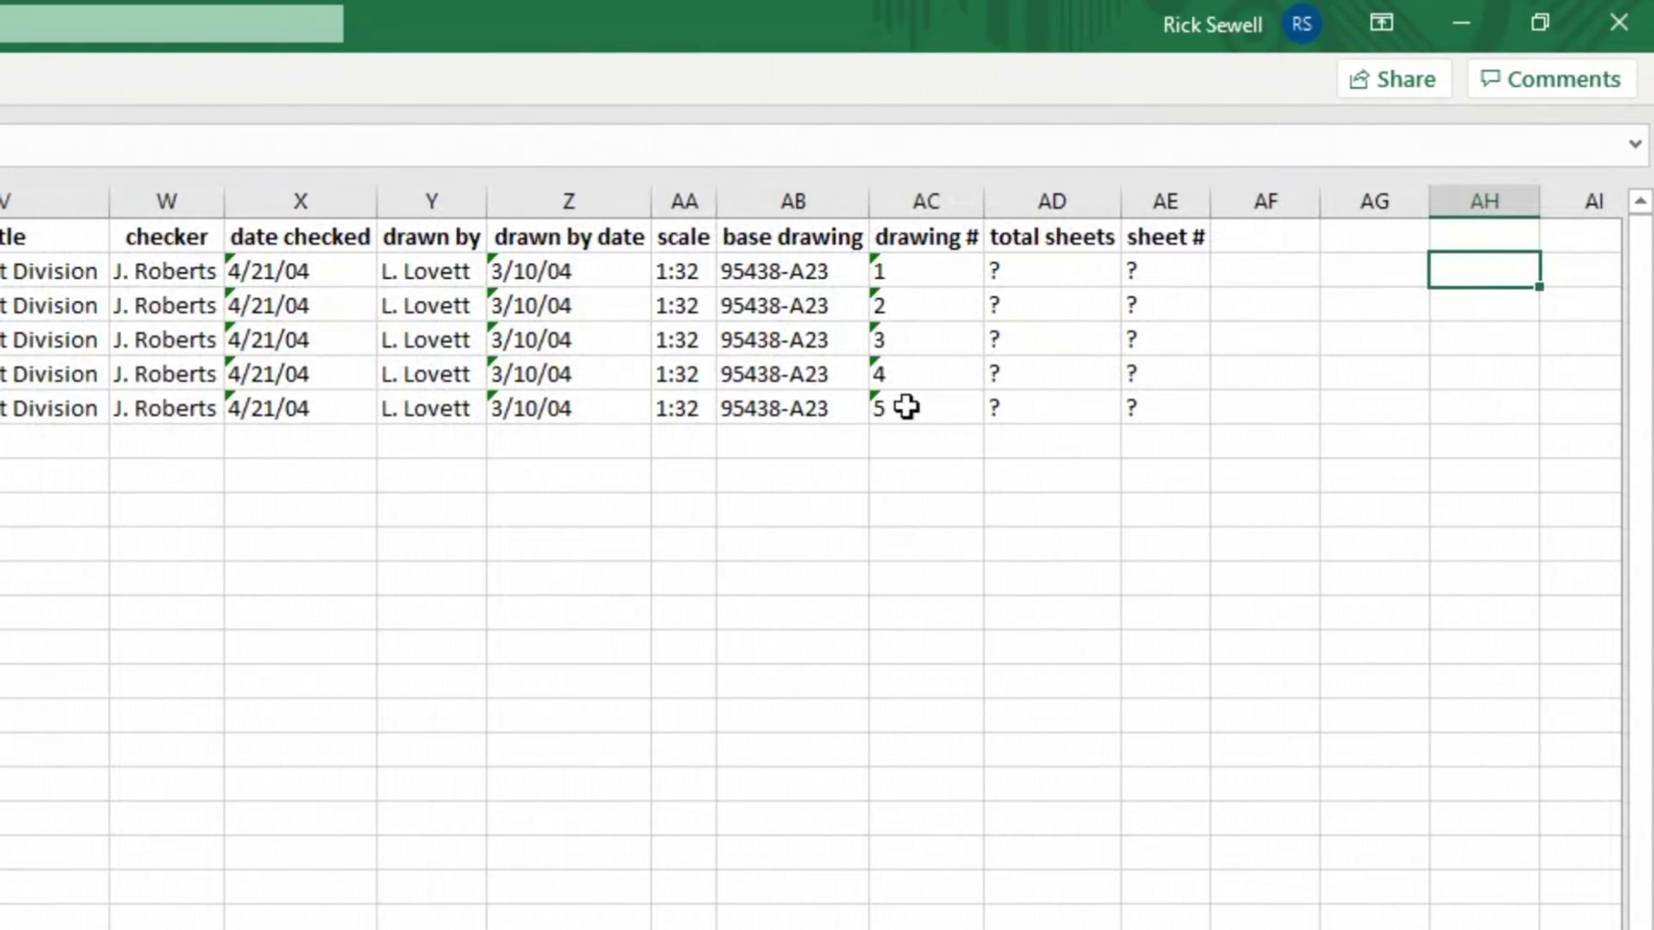
click(976, 270)
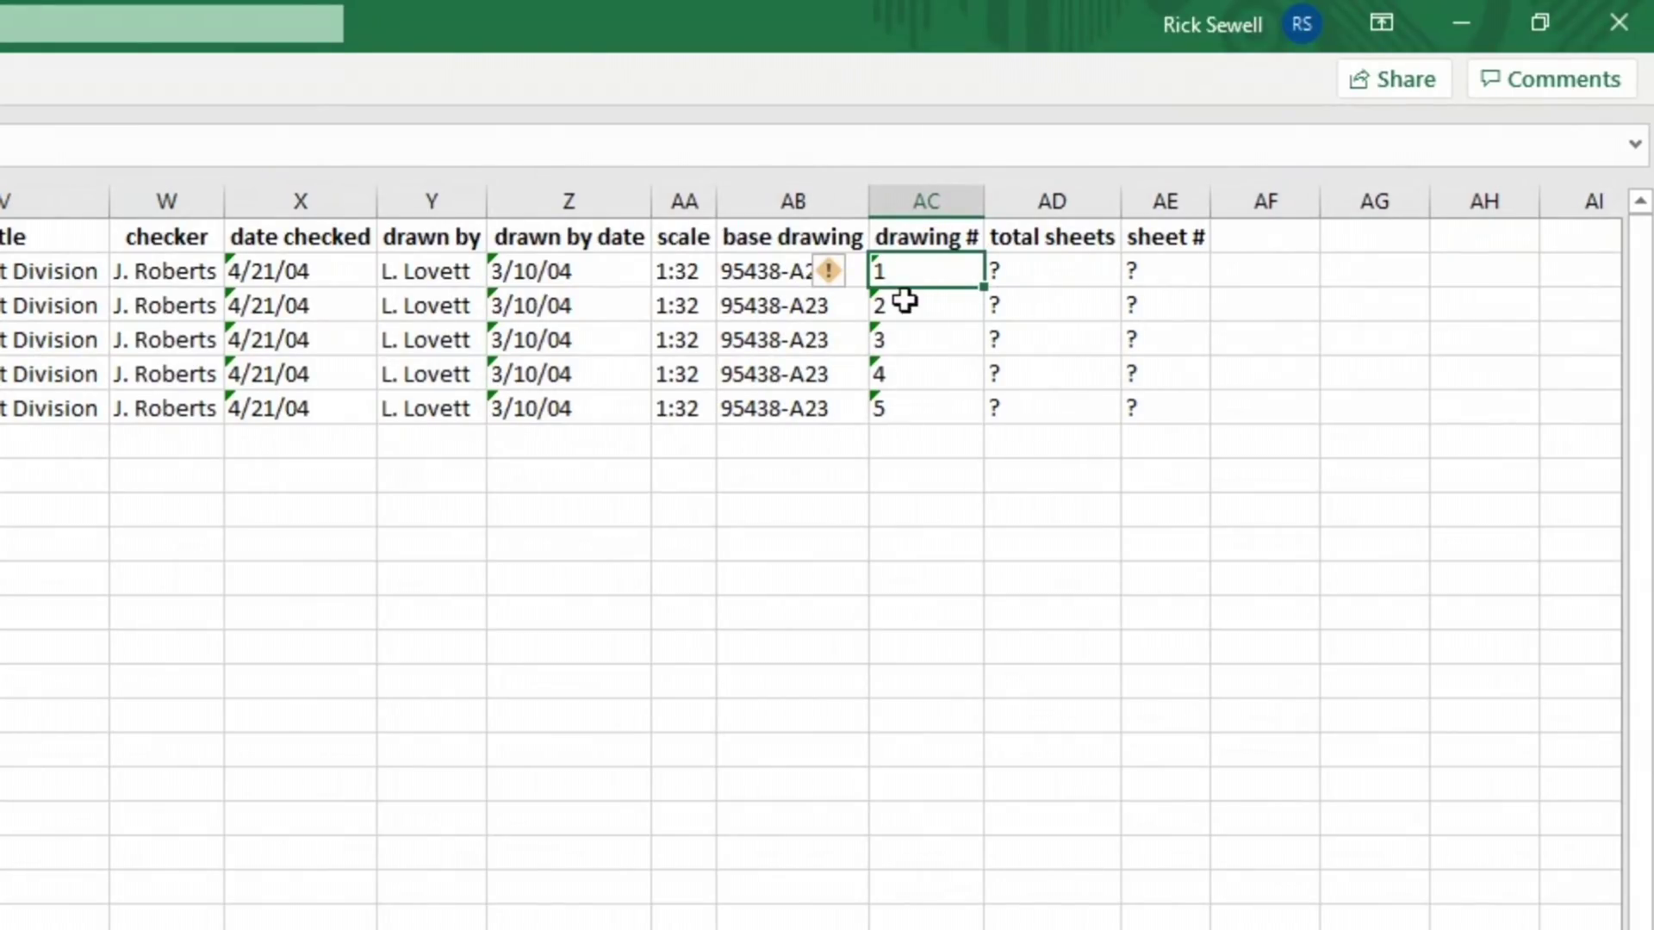
key(Home)
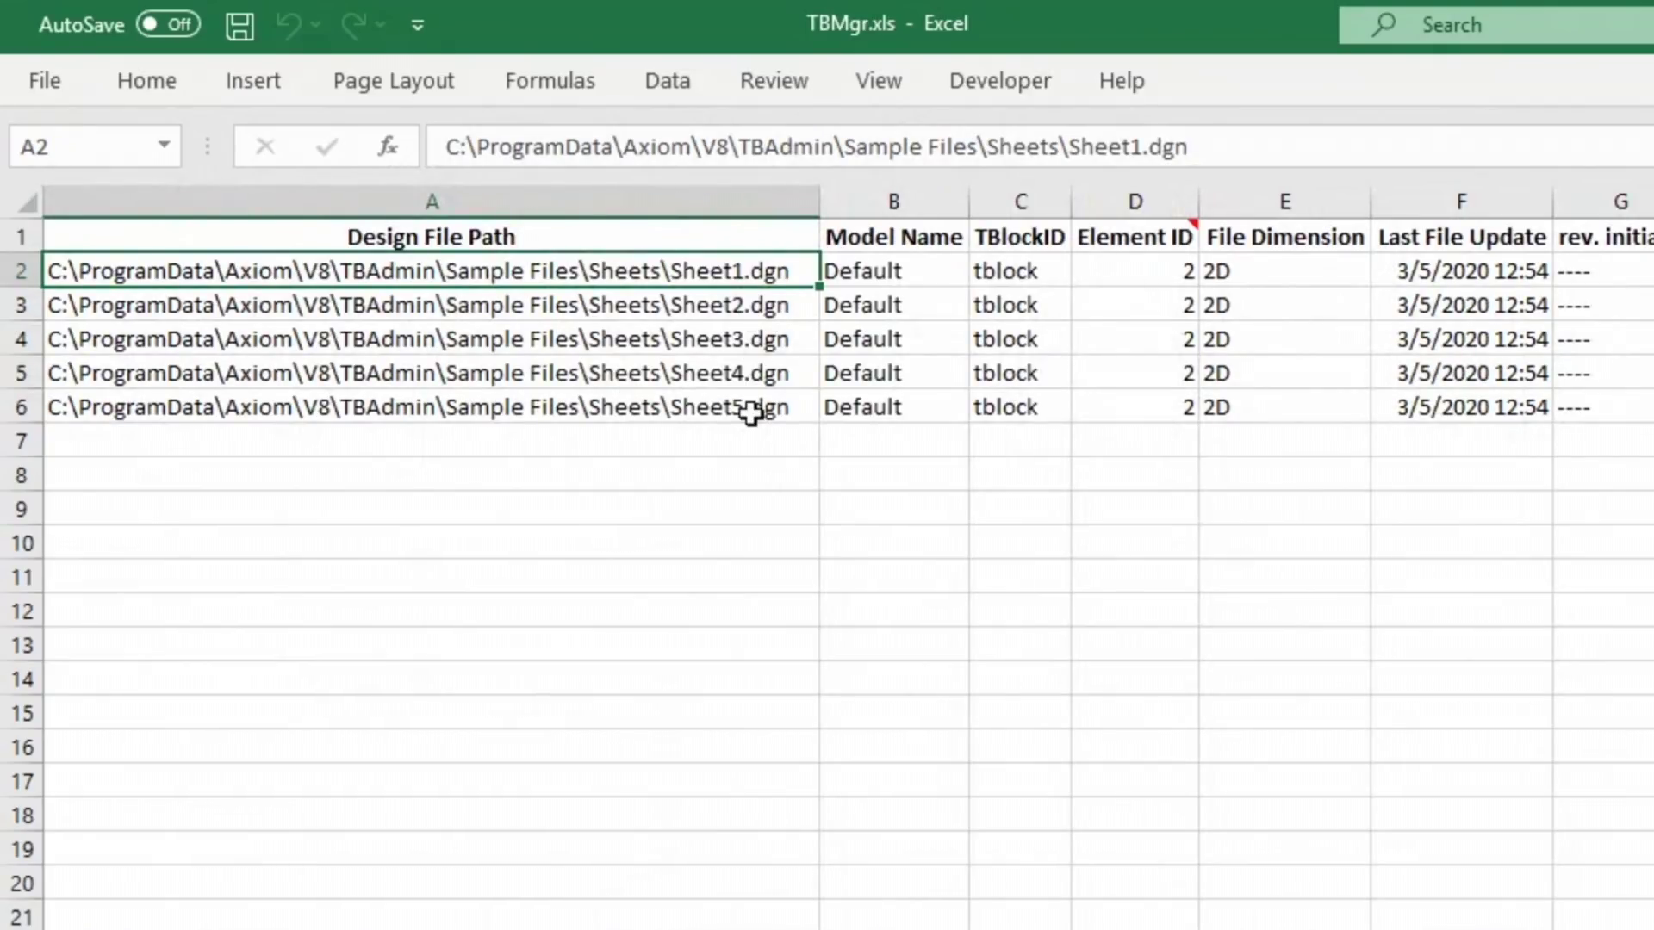
- Enter 5 in the total sheets column for all five rows
key(Right)
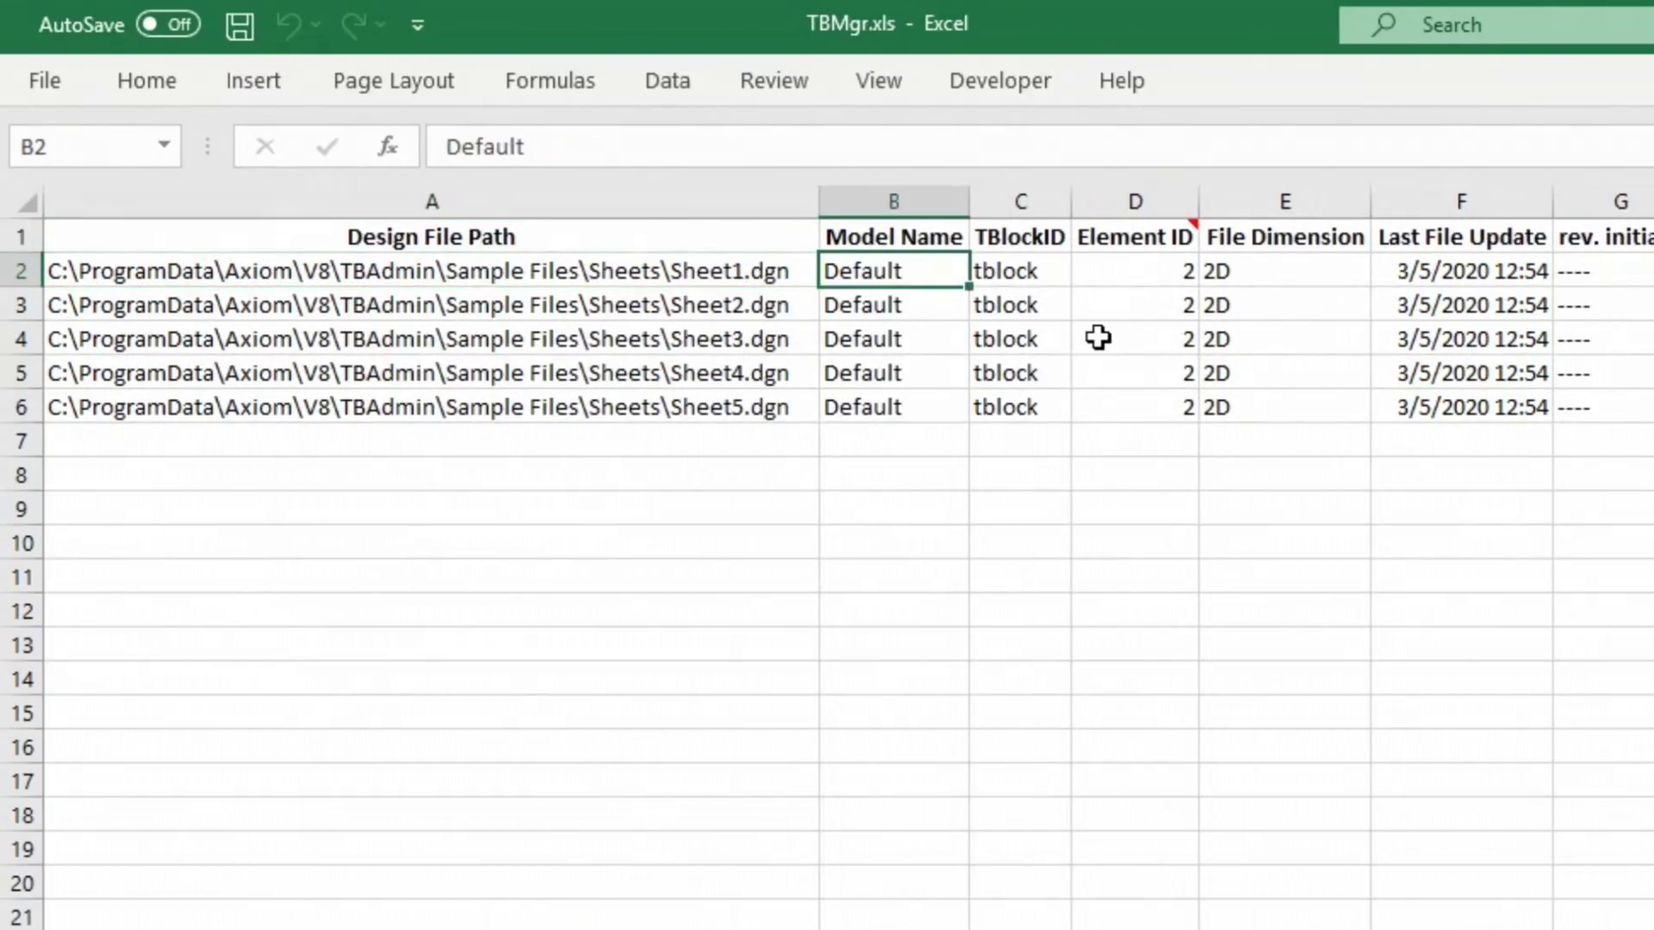
key(Right)
key(Right)
key(Right)
key(Right)
key(Right)
key(Right)
key(Right)
key(Right)
key(Right)
key(Right)
key(Right)
key(Right)
key(Right)
key(Right)
key(Right)
key(Right)
key(Right)
key(Right)
key(Right)
key(Right)
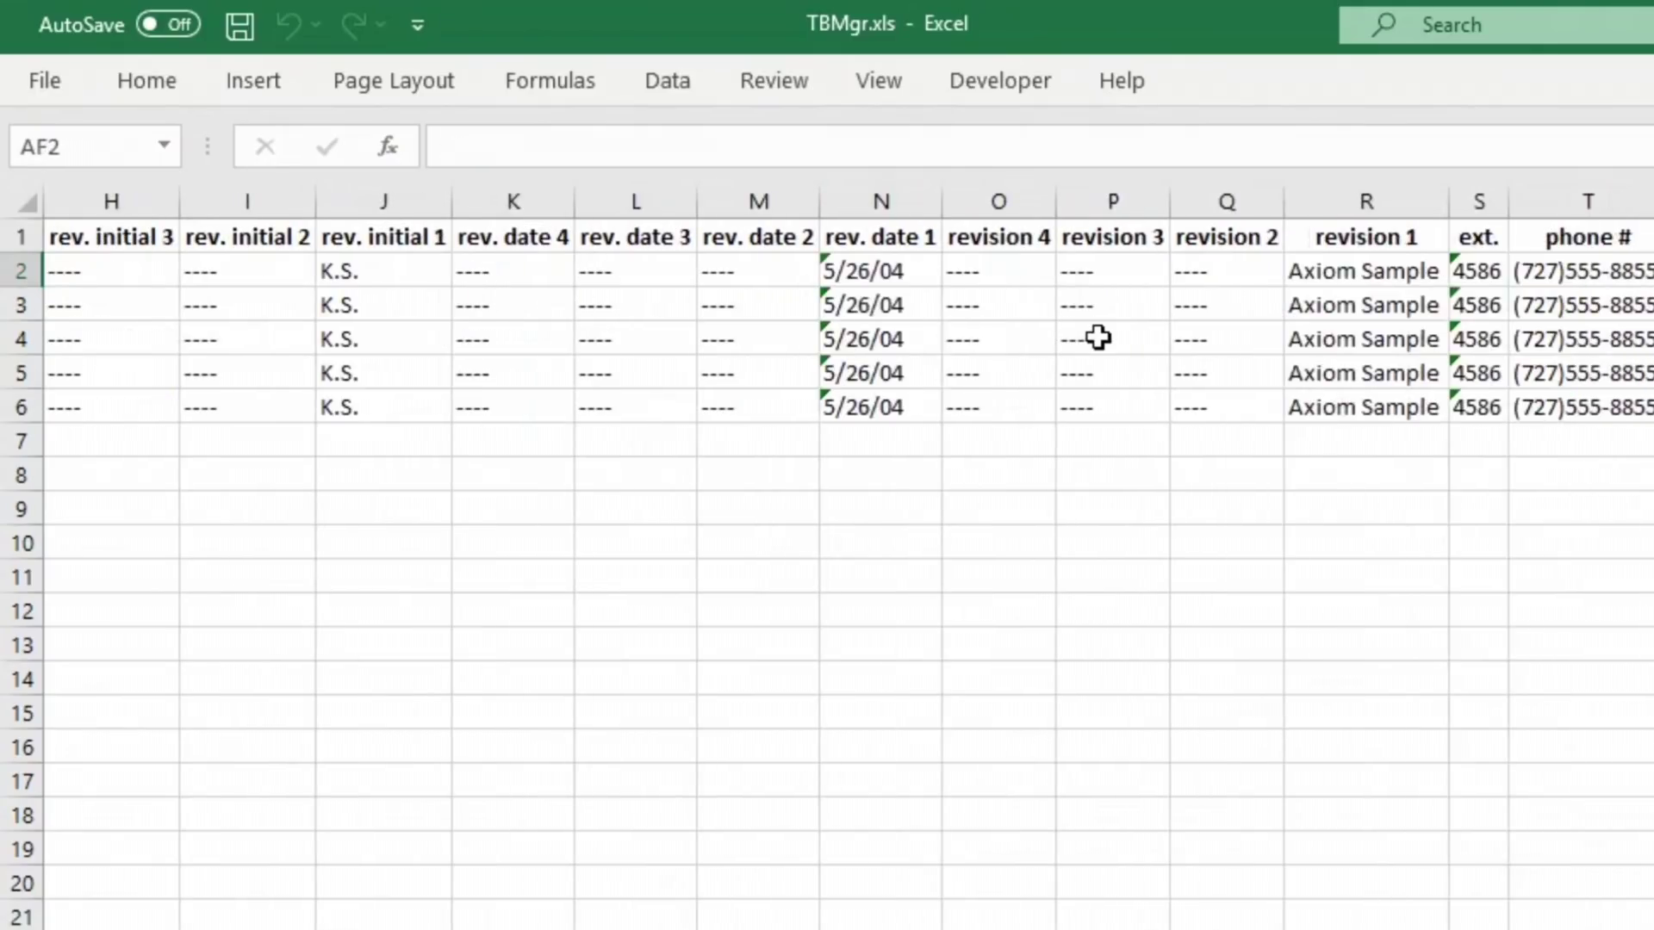
key(Left)
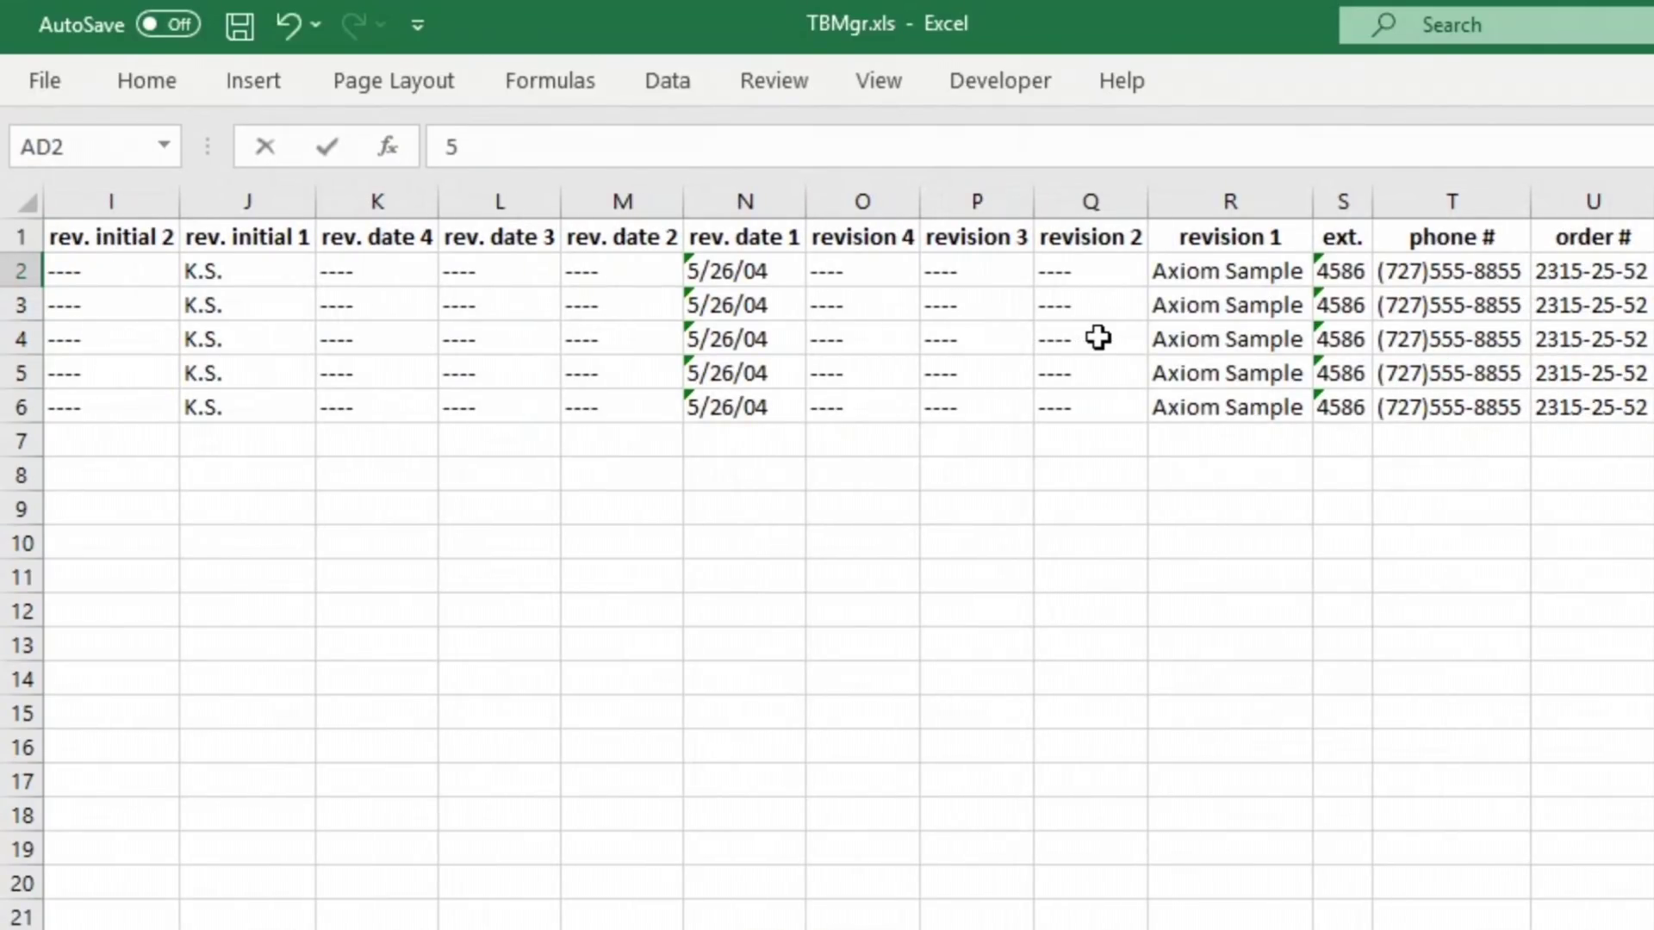
key(Down)
key(Down)
key(Down)
key(Down)
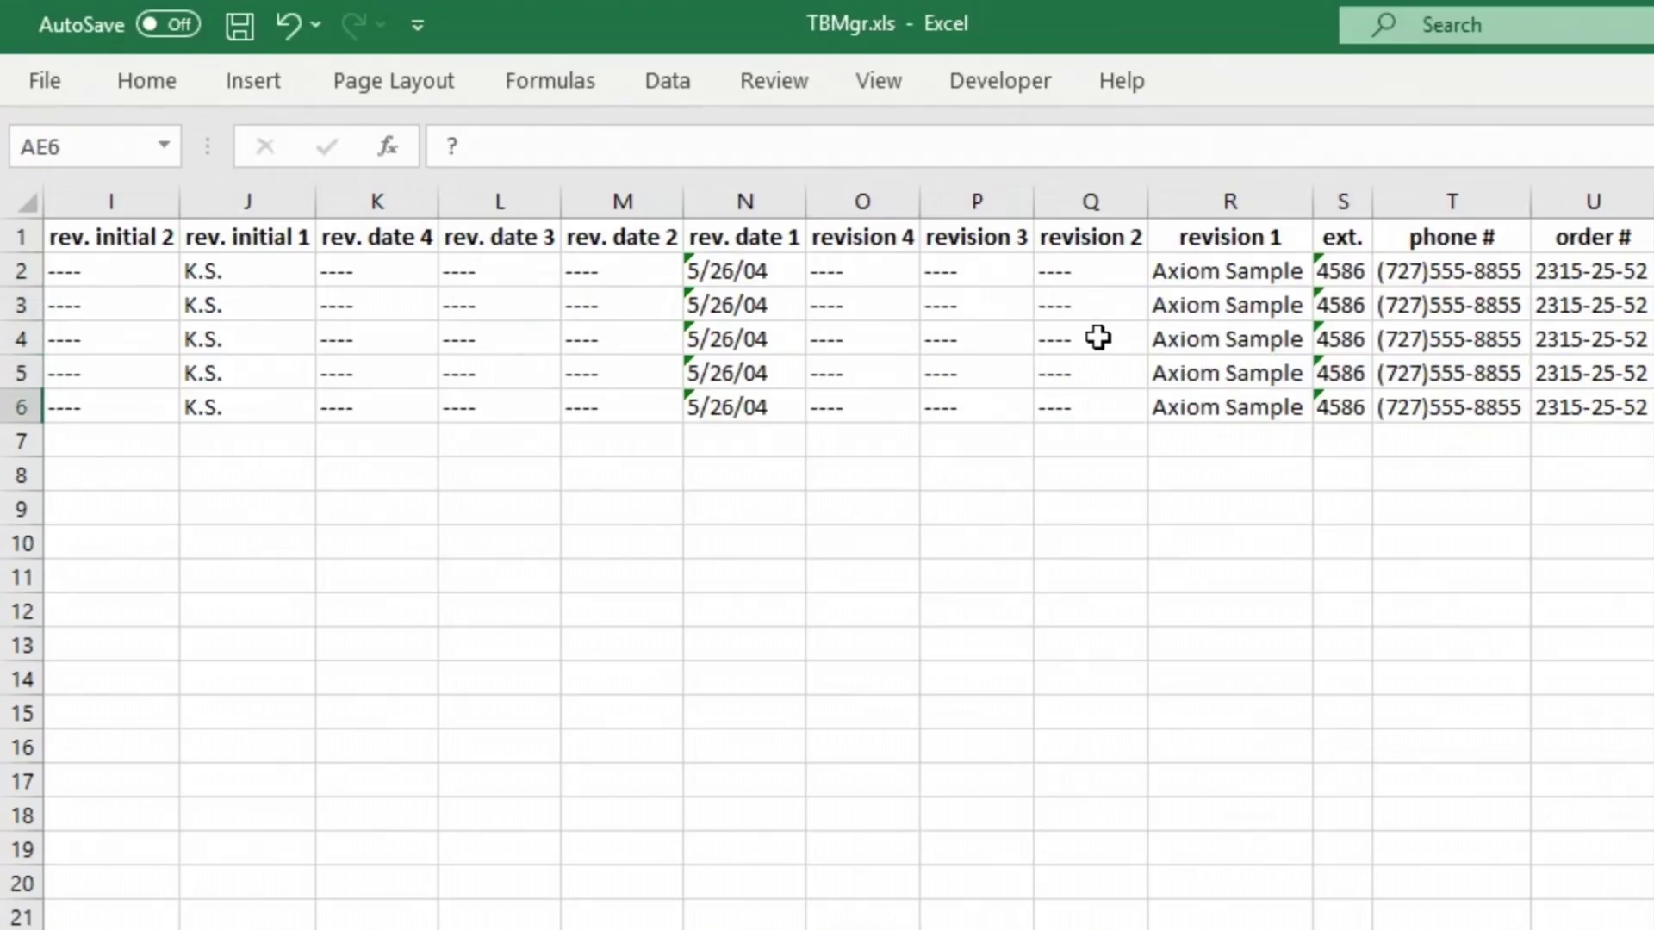
key(Up)
key(Up)
key(Up)
key(Up)
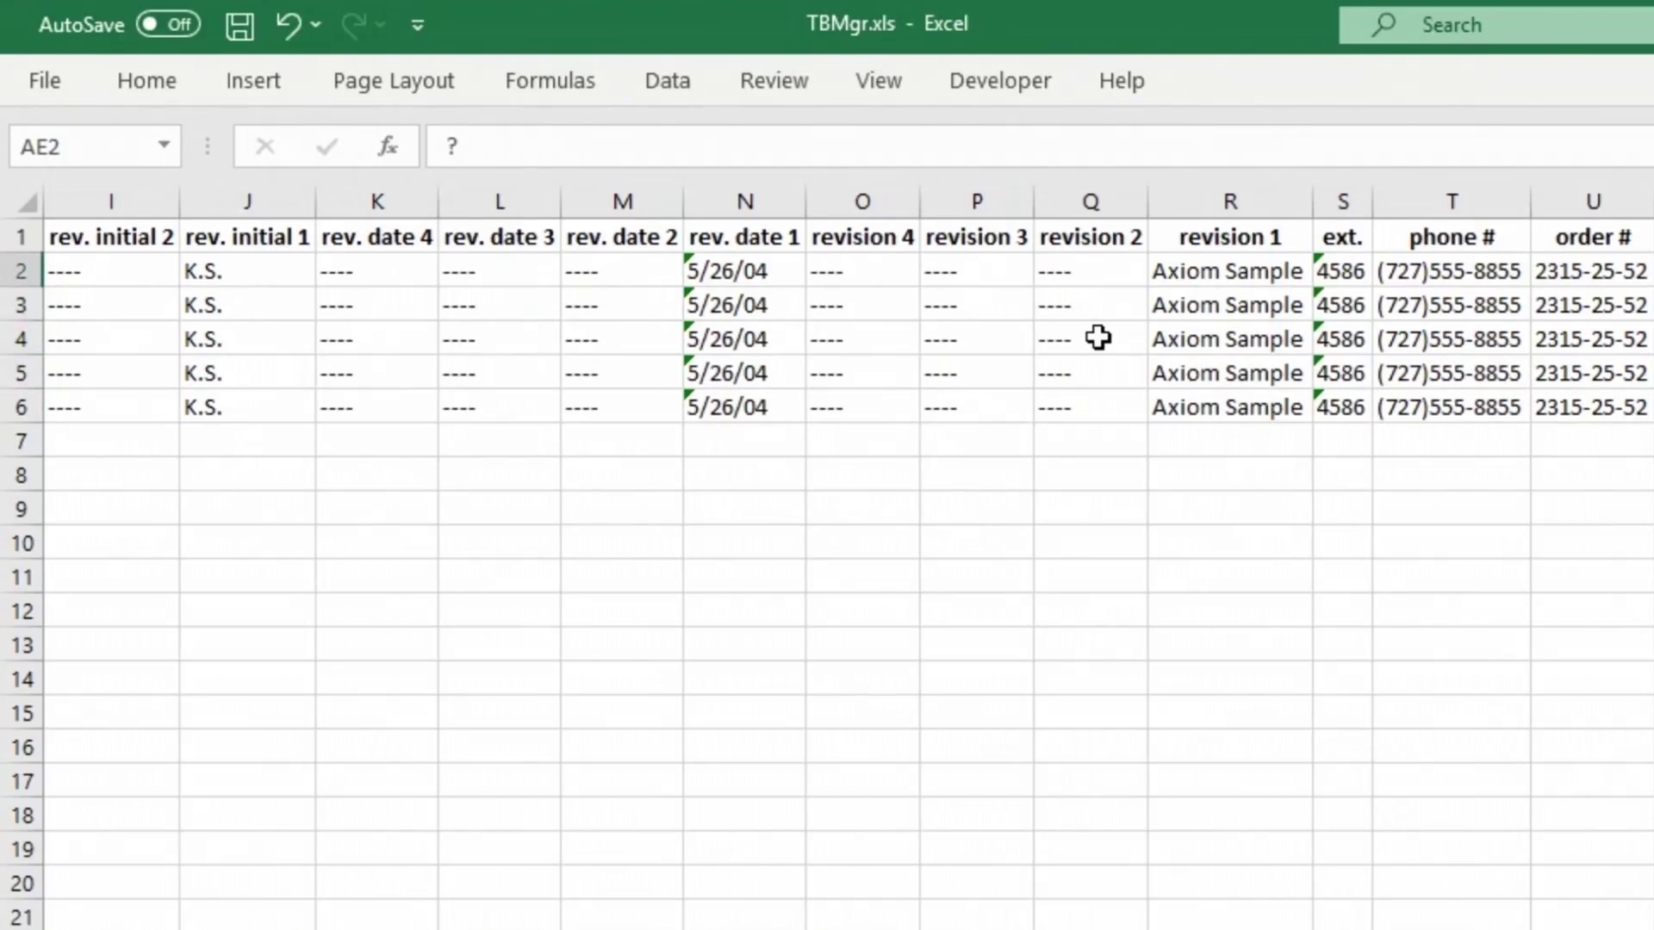
- Fill the sheet # column with each sheet's number and save TBMgr.xls
key(Down)
key(Down)
key(Down)
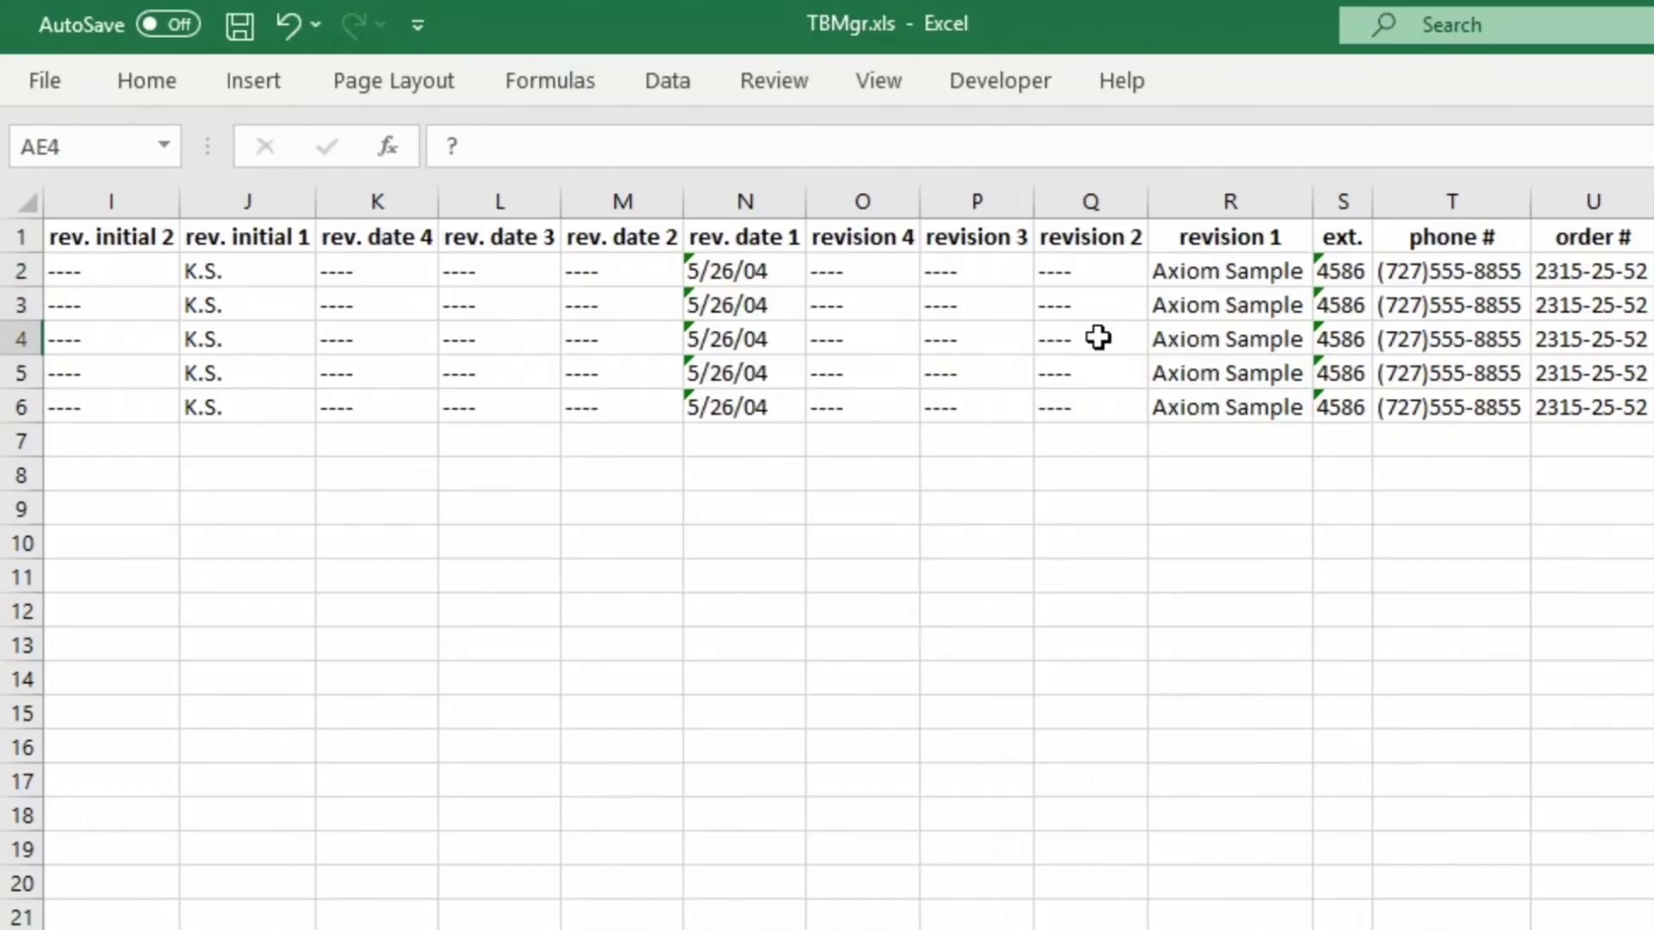
key(Return)
key(Up)
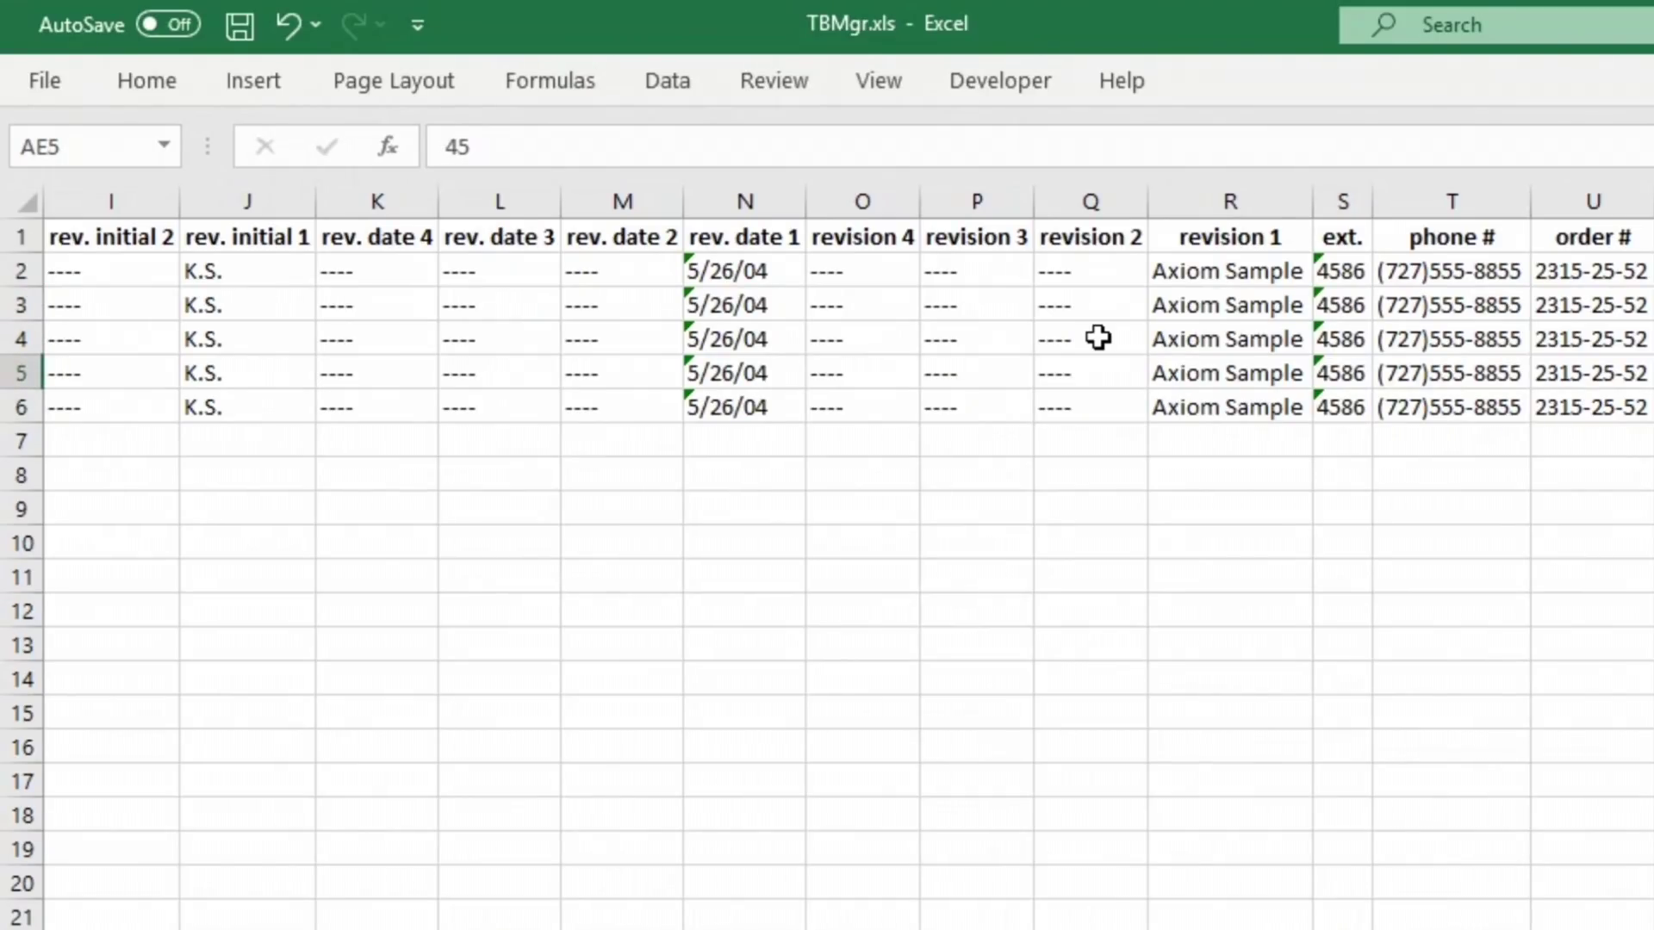
key(Down)
key(Down)
key(Left)
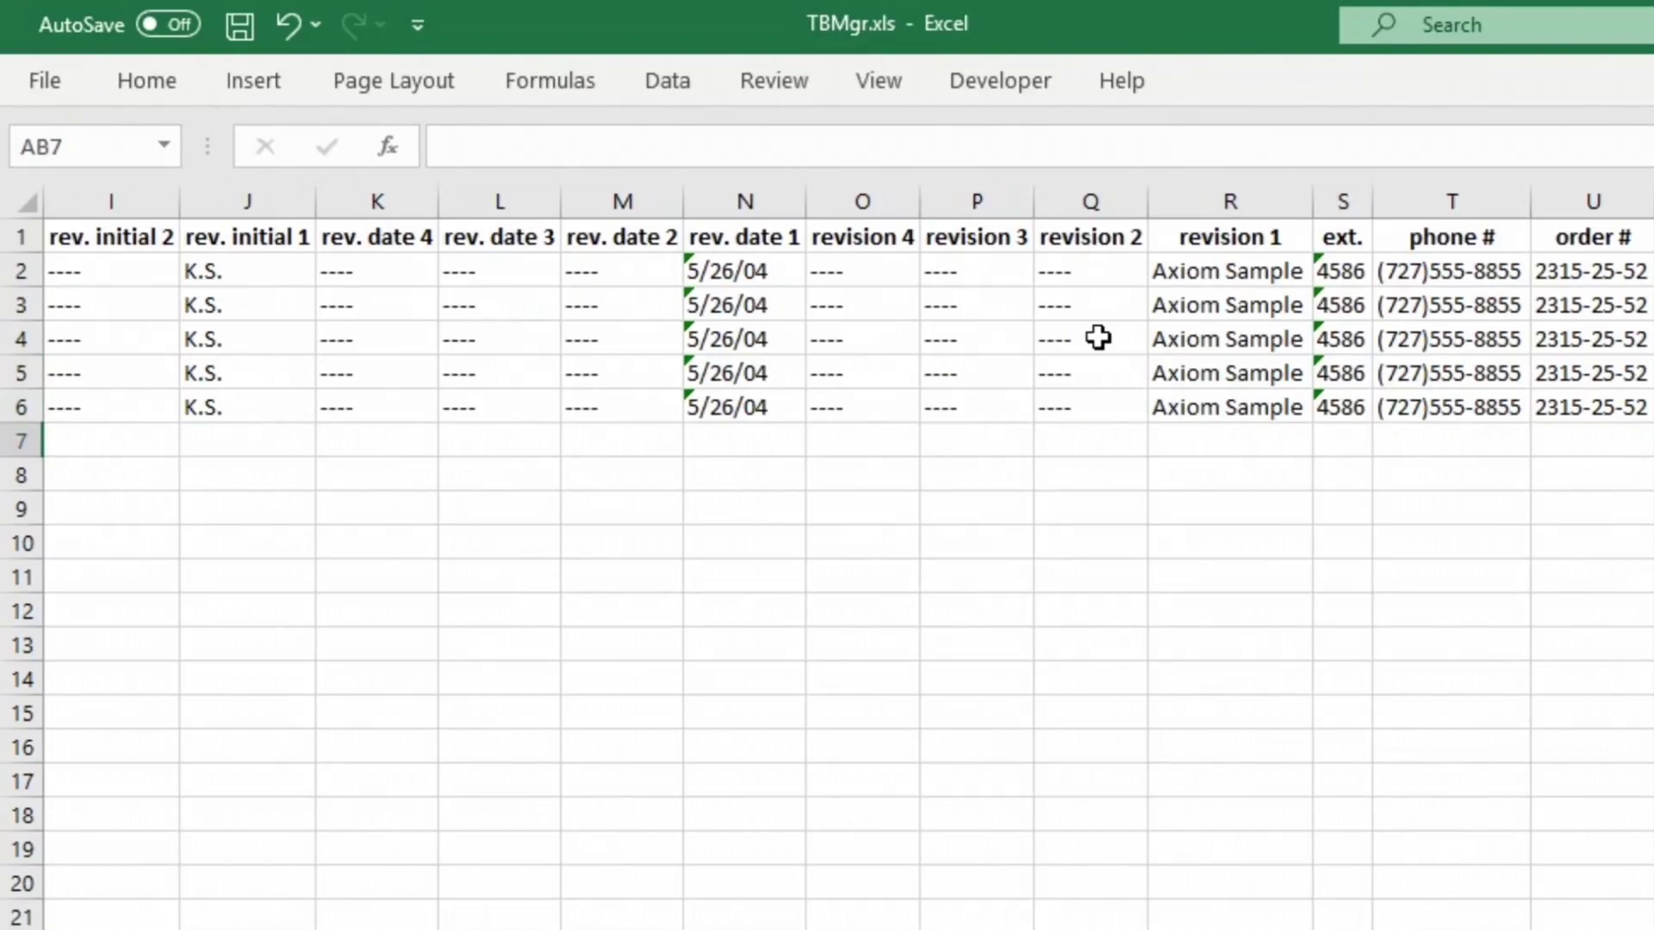
key(Left)
key(Left)
key(Left)
key(Left)
key(Left)
key(Left)
key(Left)
key(Left)
key(Left)
key(Left)
key(Left)
key(Left)
key(Left)
key(Left)
key(Left)
key(Left)
key(Left)
key(Left)
key(Left)
key(Left)
key(ctrl+s)
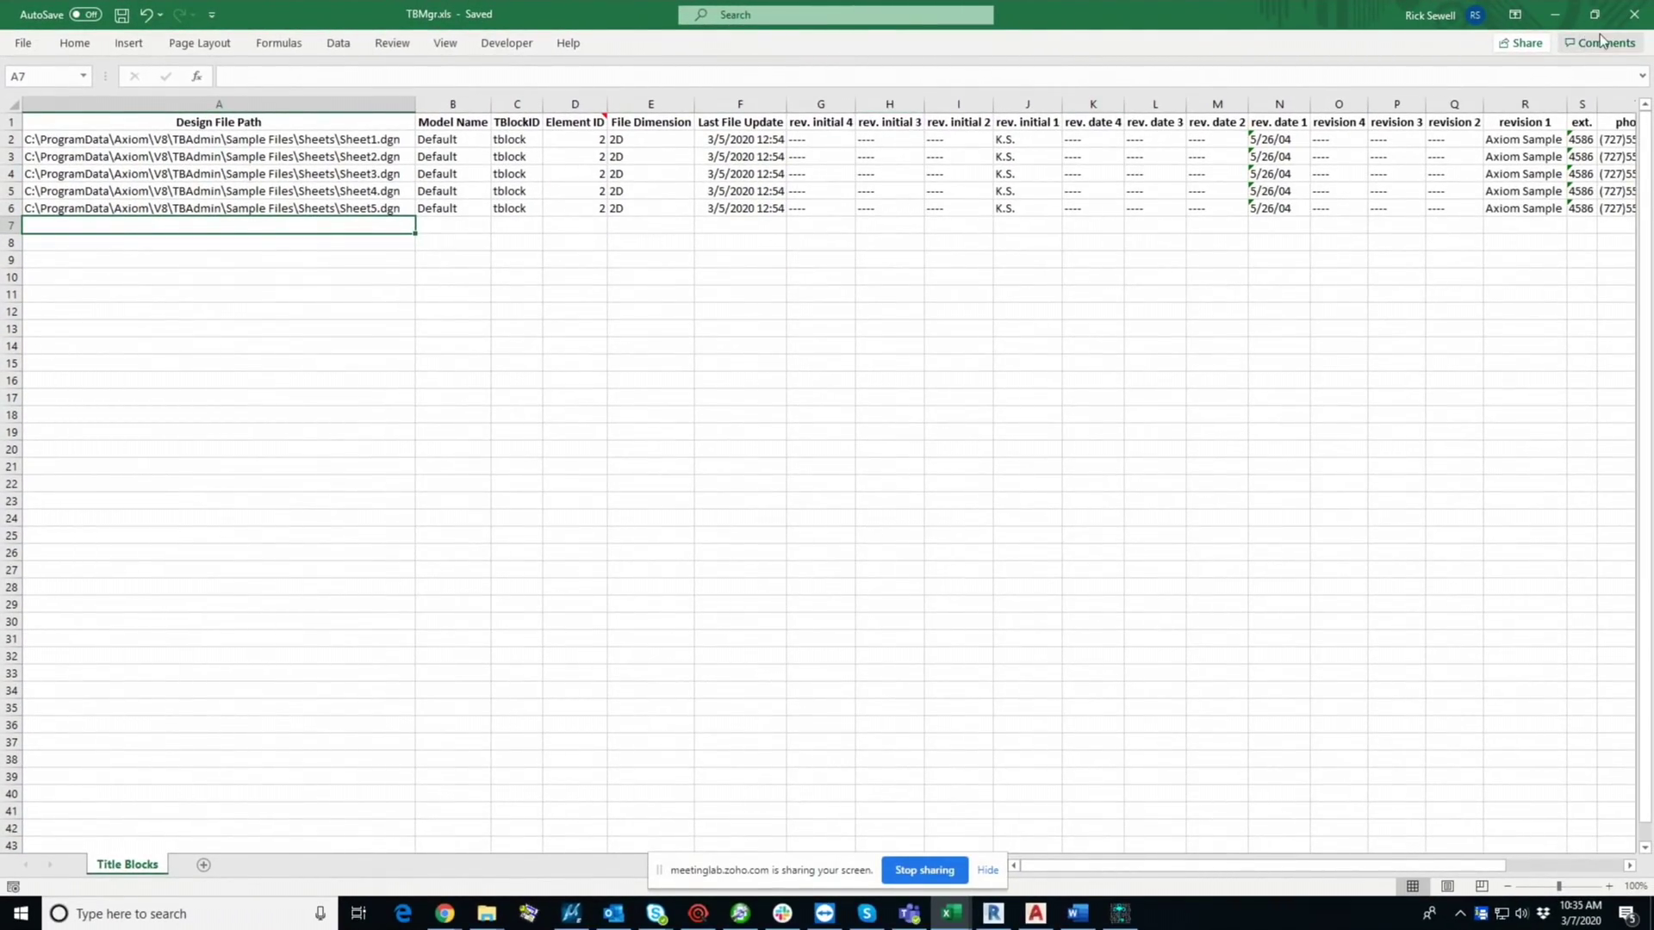
- Close Excel and run 'Update selected design files from database' on all five sheets
click(1634, 15)
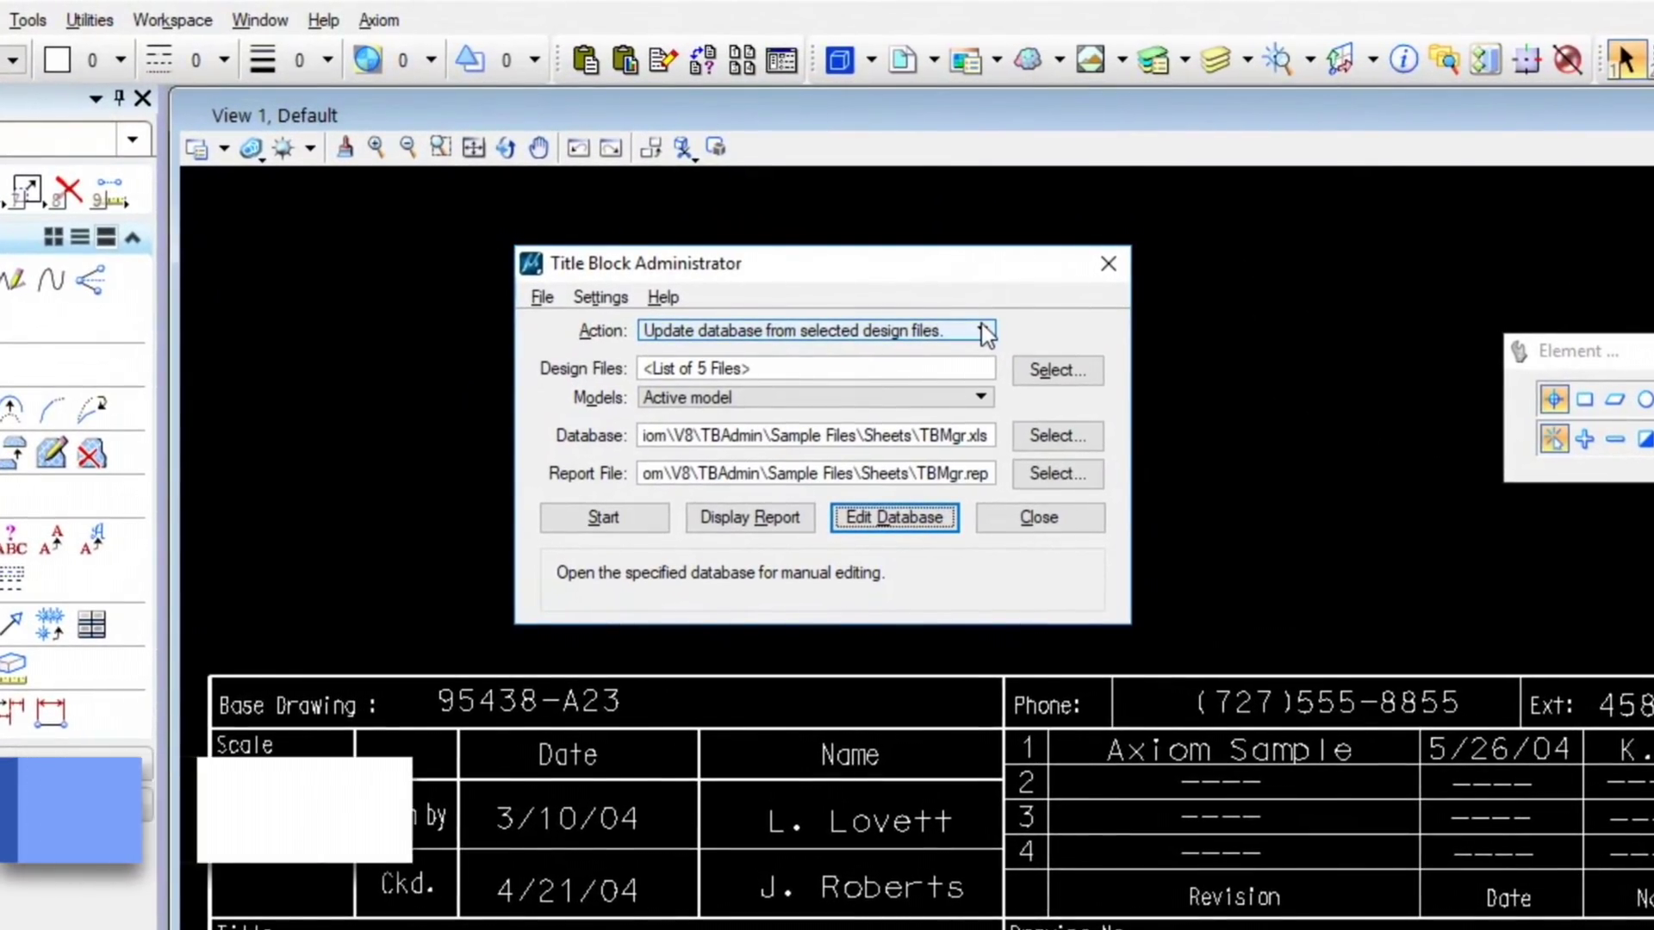
click(975, 327)
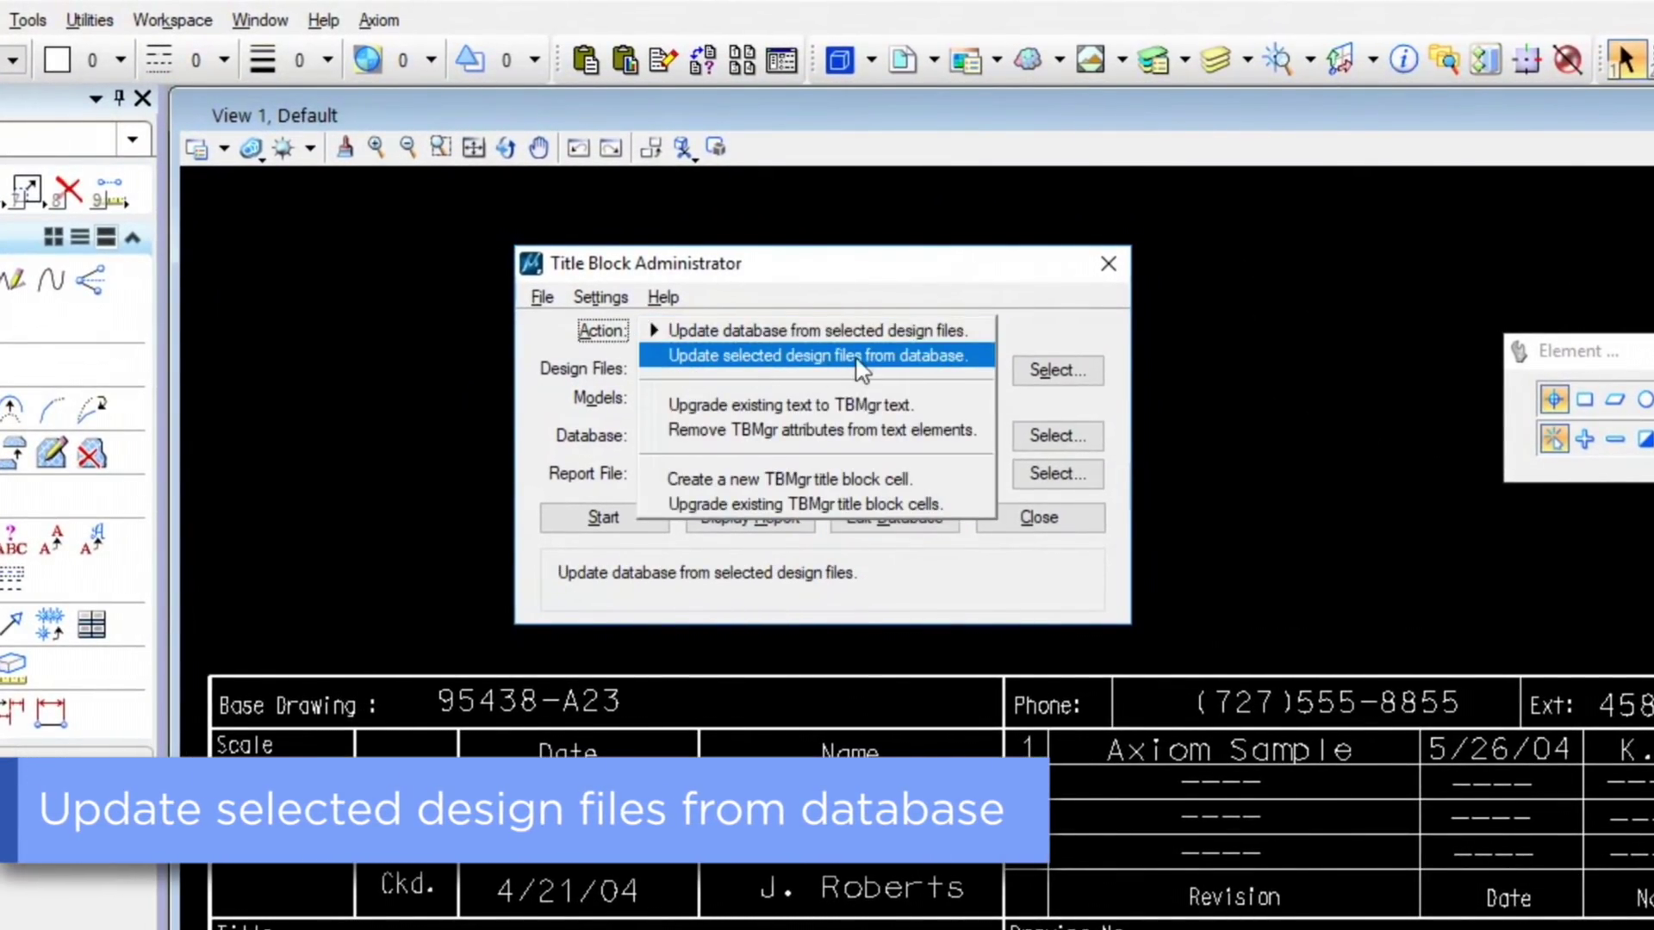
click(966, 355)
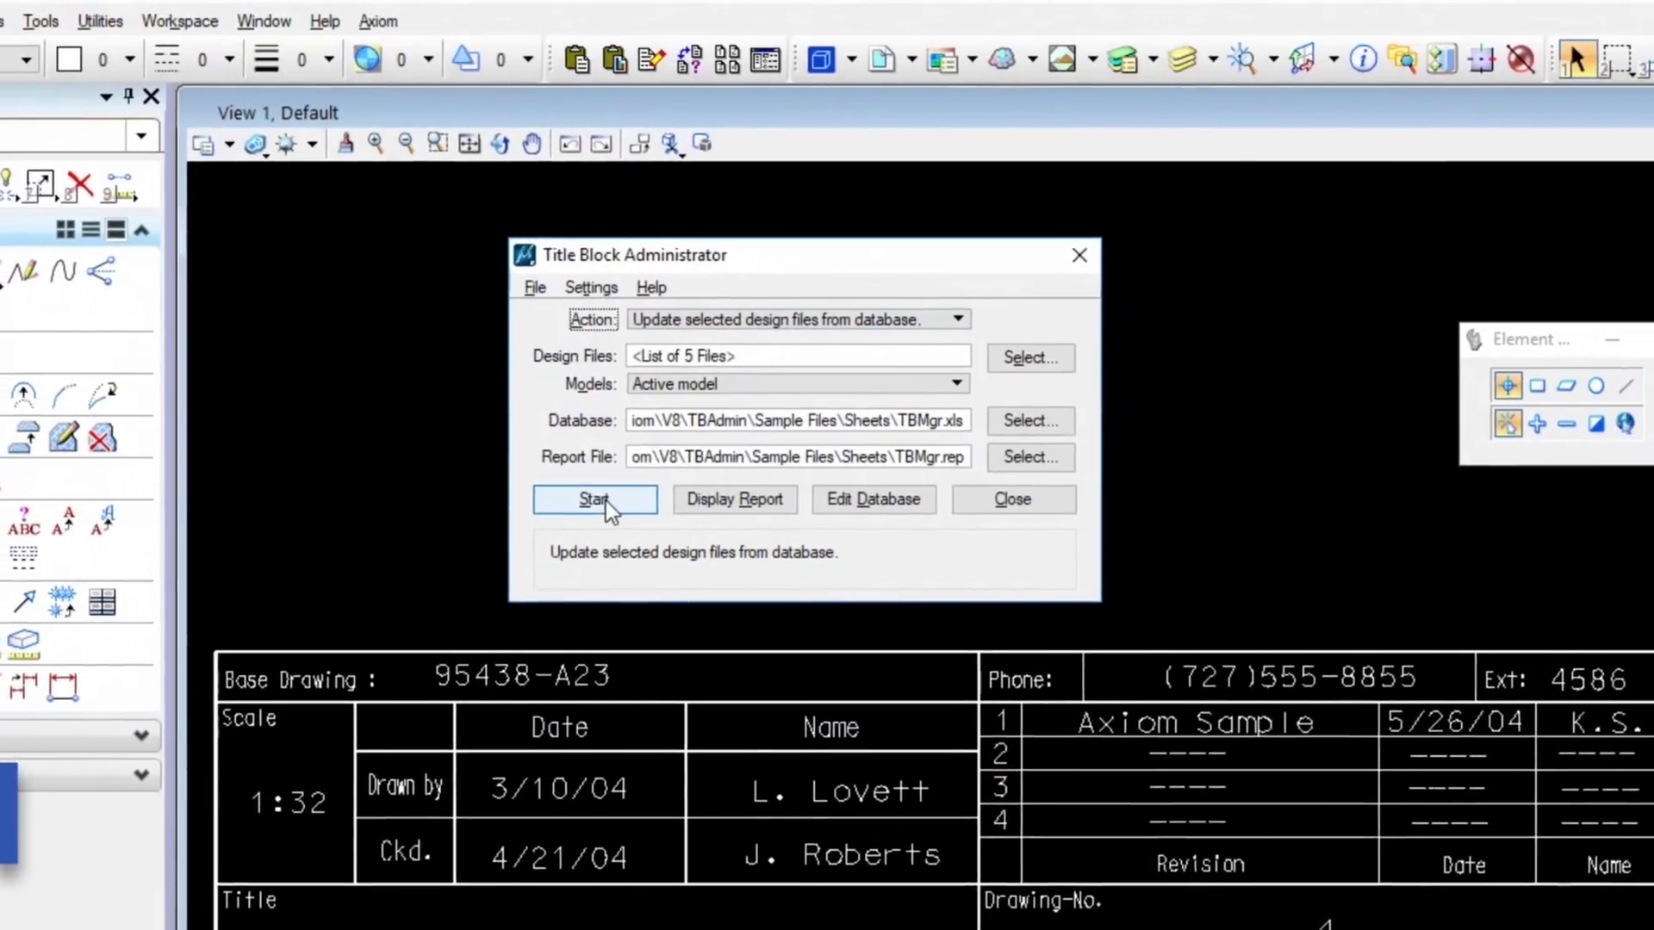
click(655, 520)
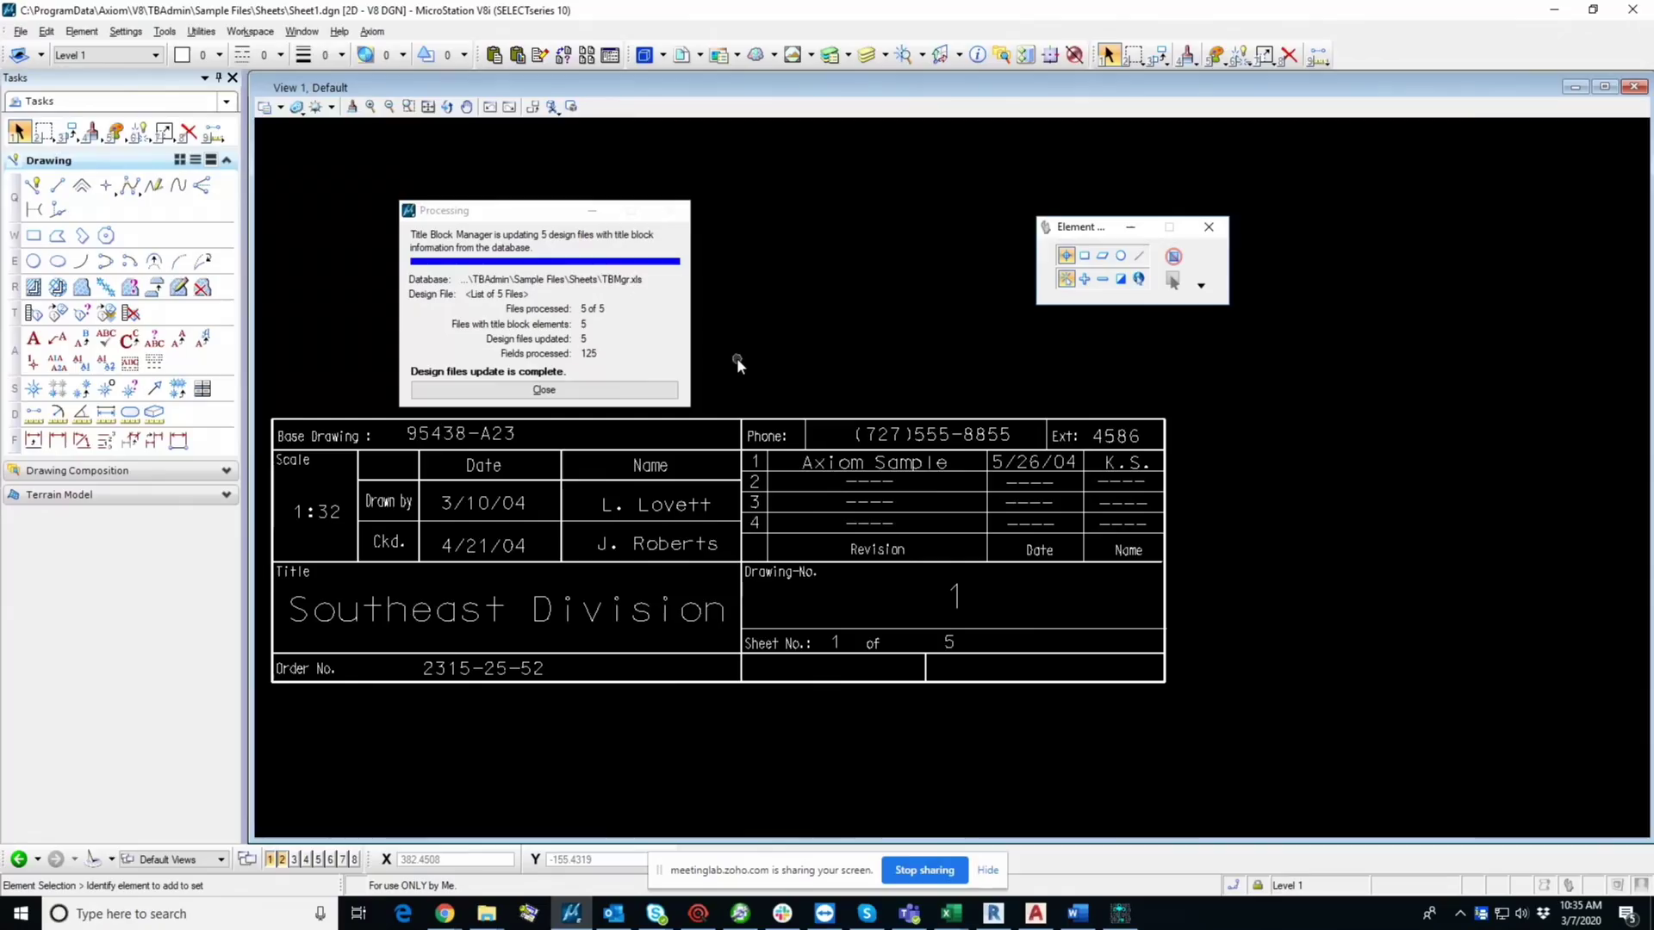
- Open Sheet2.dgn from recent files to confirm Drawing-No. 2 and Sheet No. 2 of 5
click(601, 389)
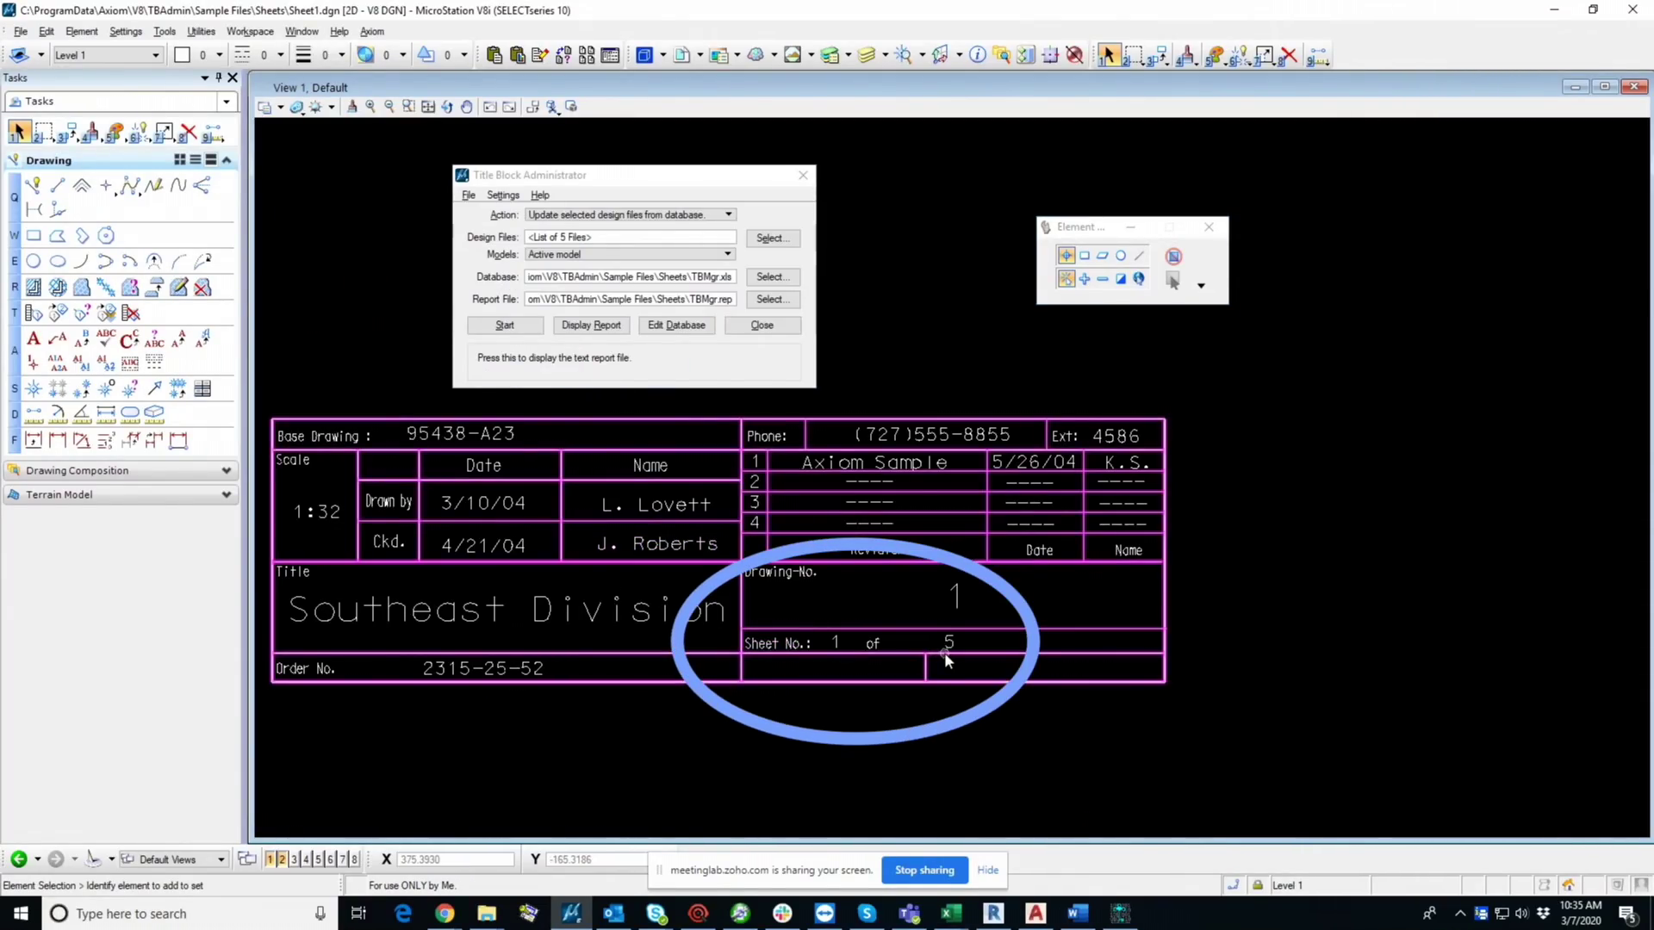
click(23, 32)
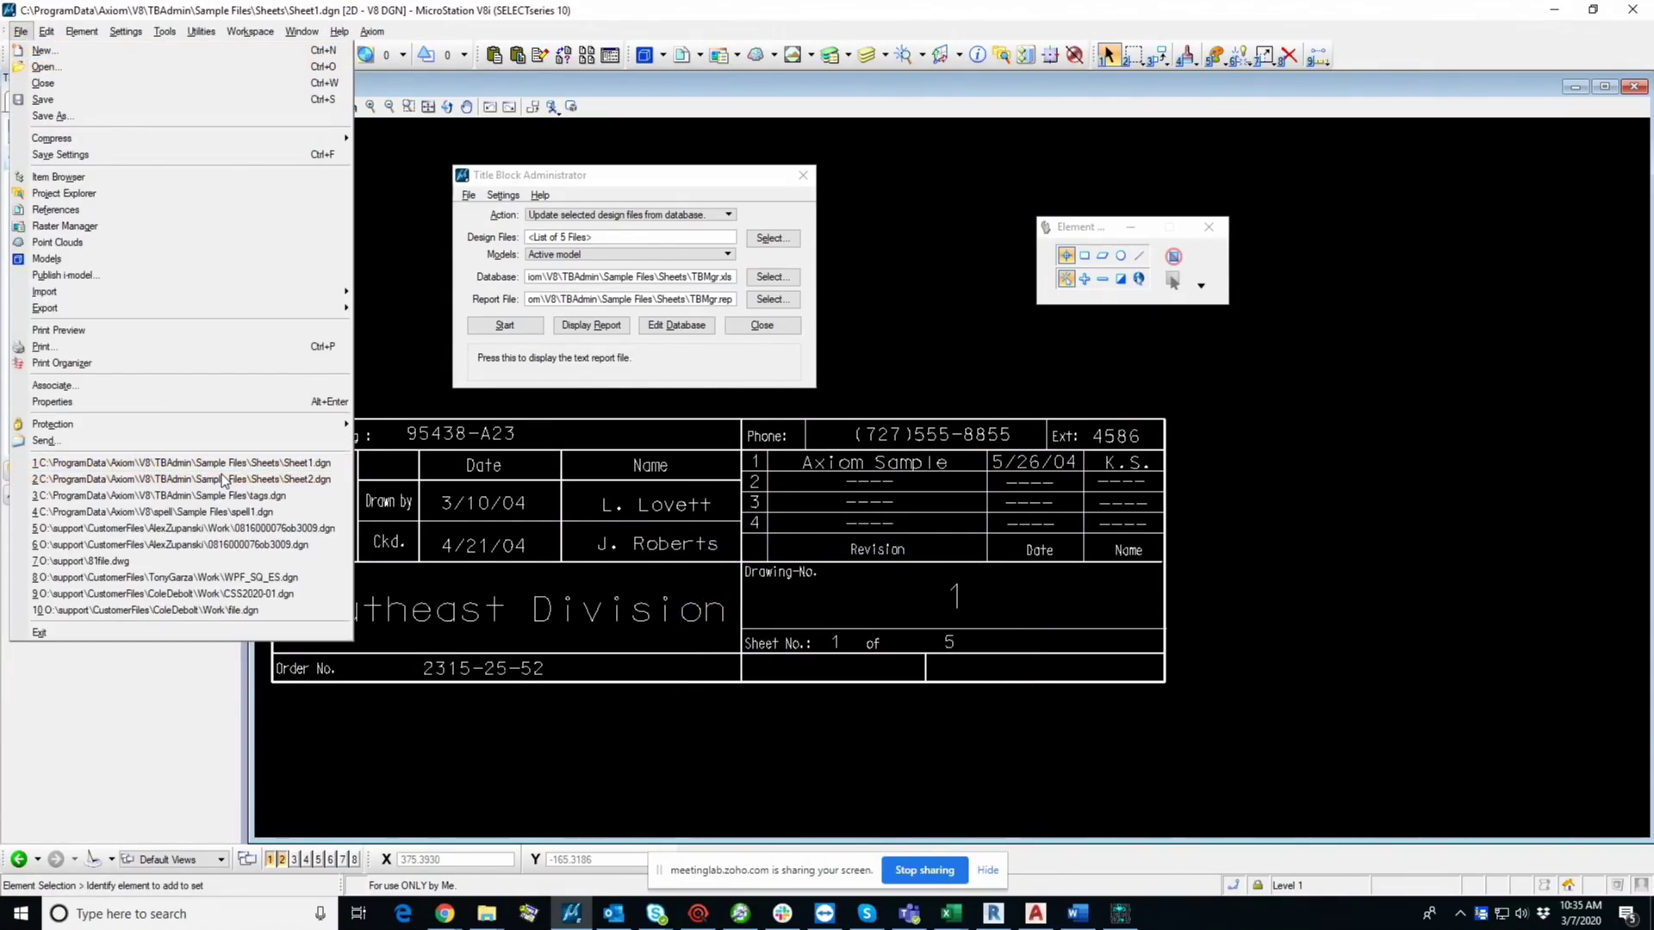
click(181, 479)
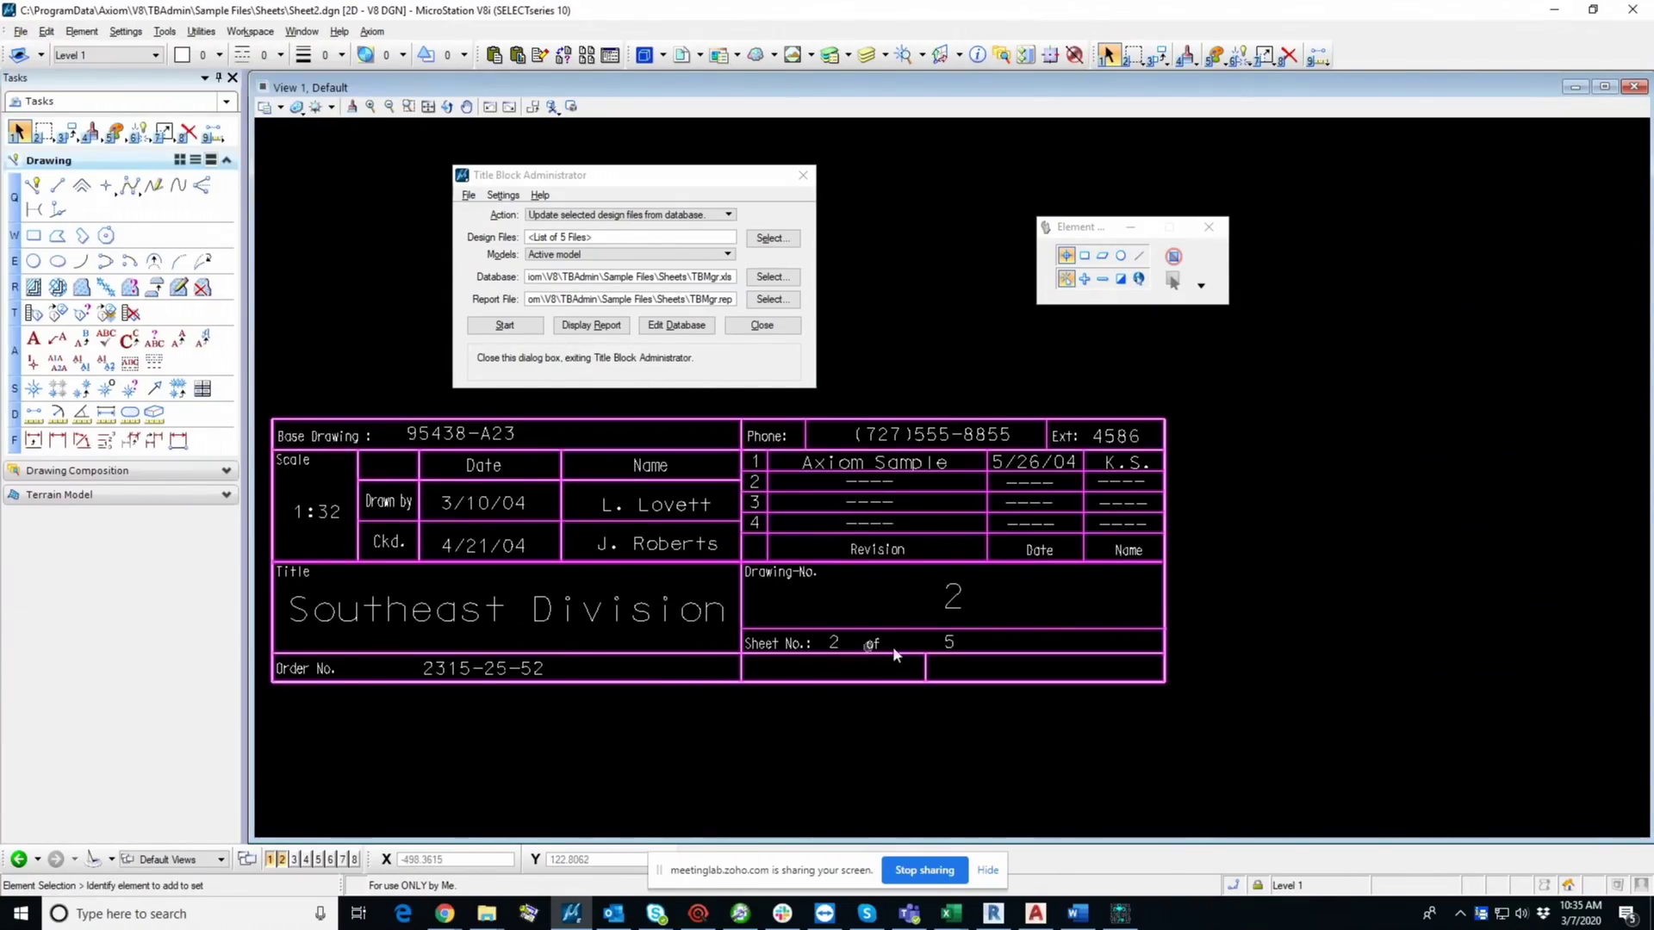
click(701, 192)
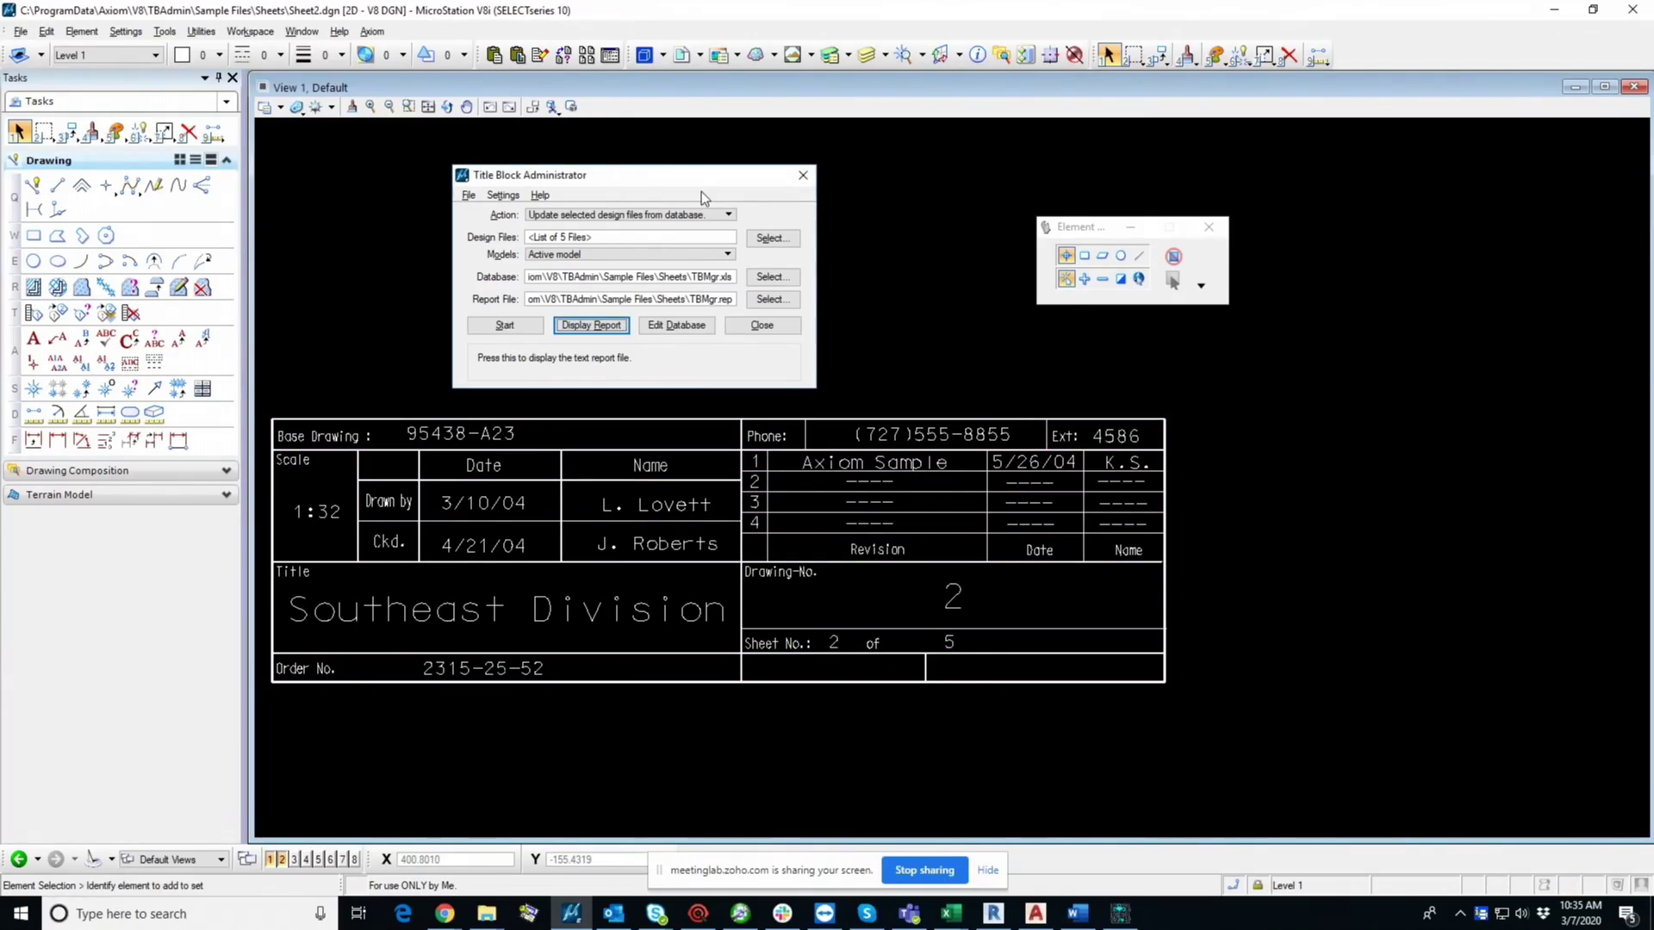